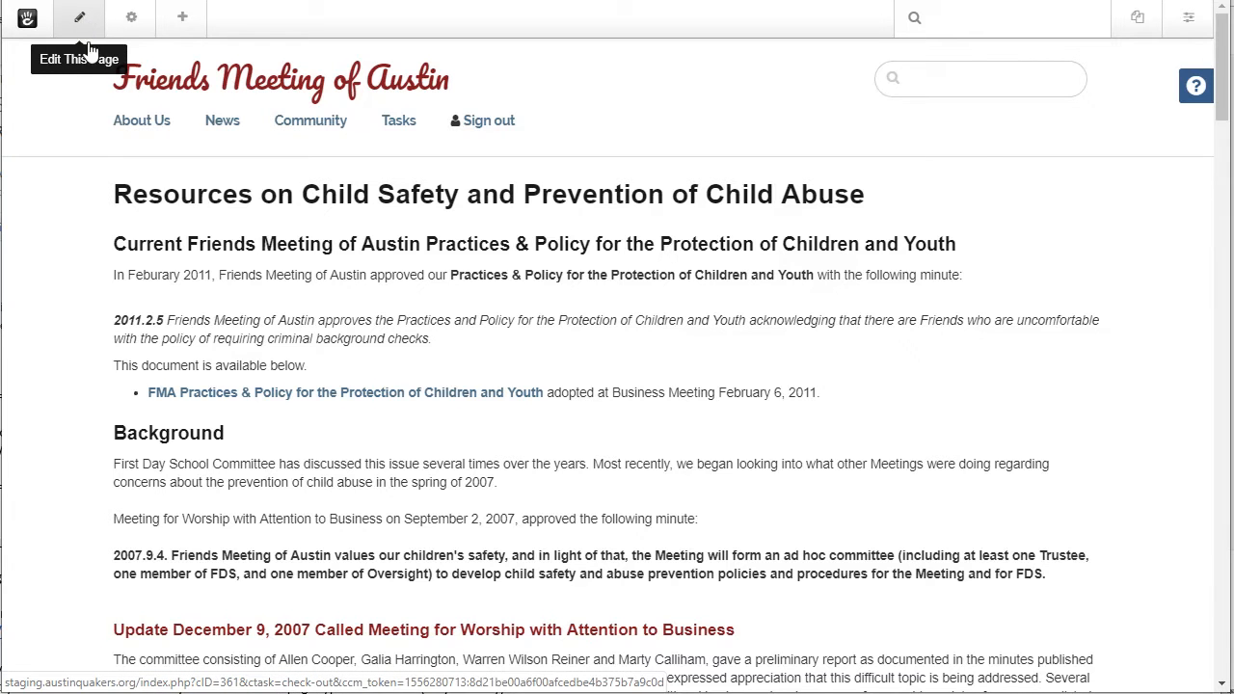
Put the child safety resources page into edit mode and open its main content block for editing.
click(83, 21)
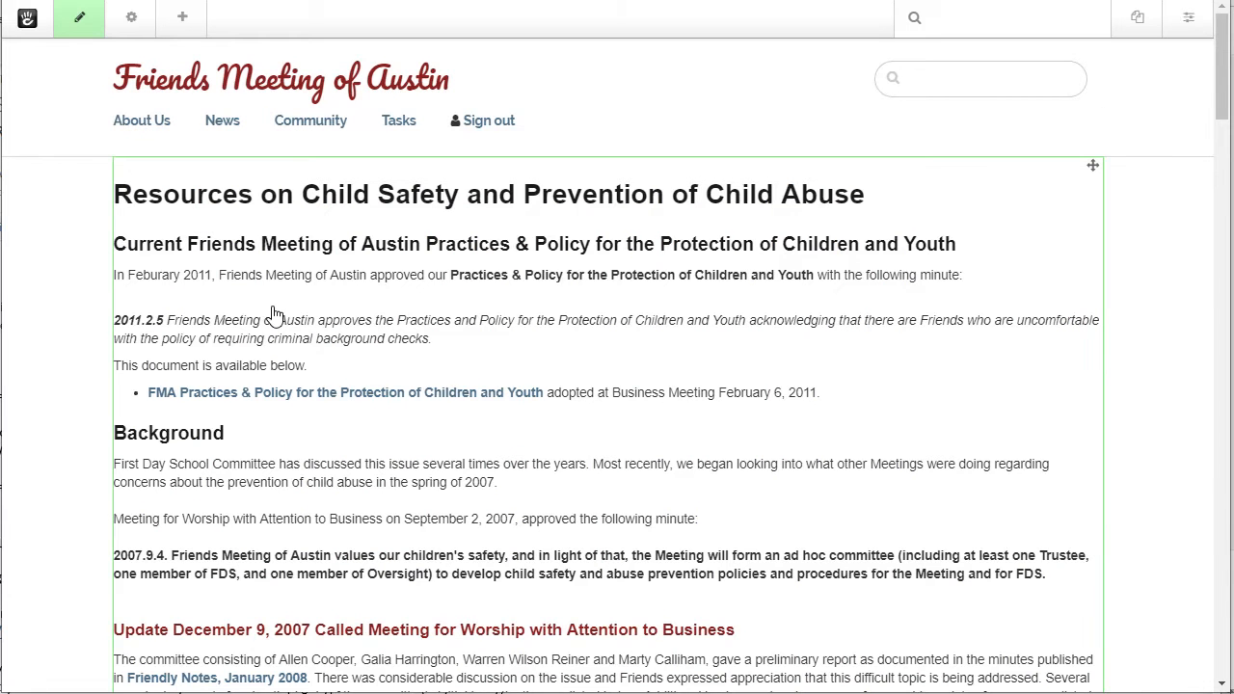
click(266, 268)
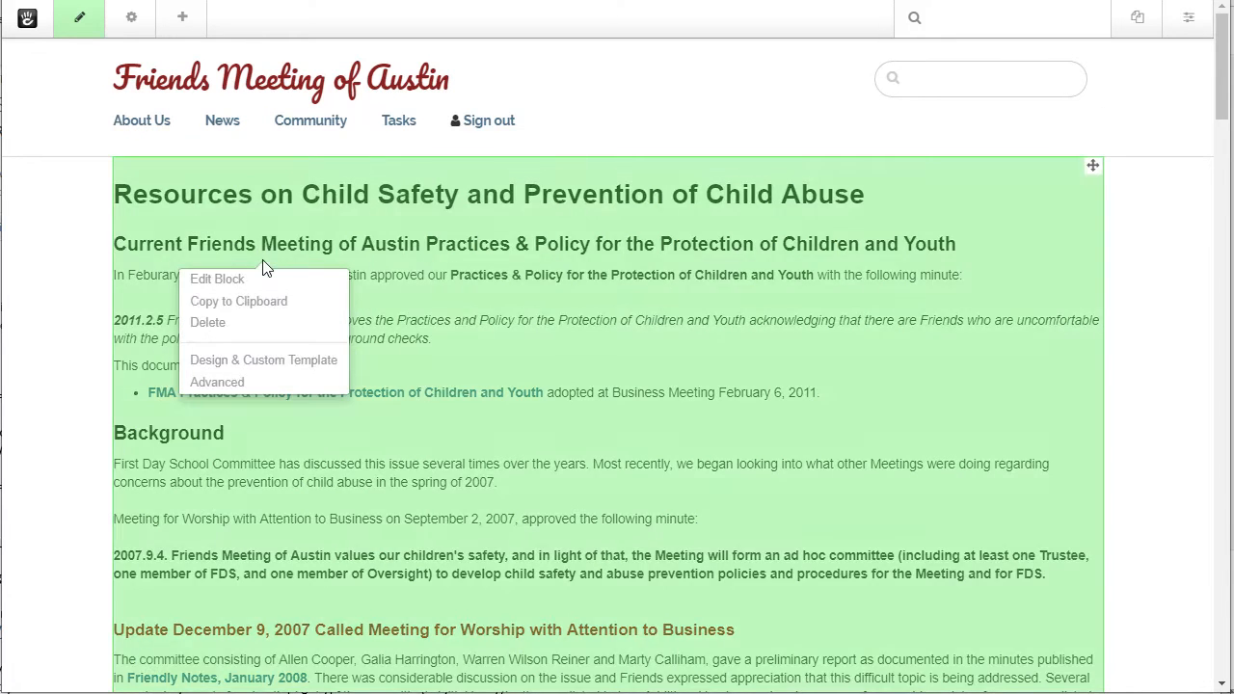
click(232, 285)
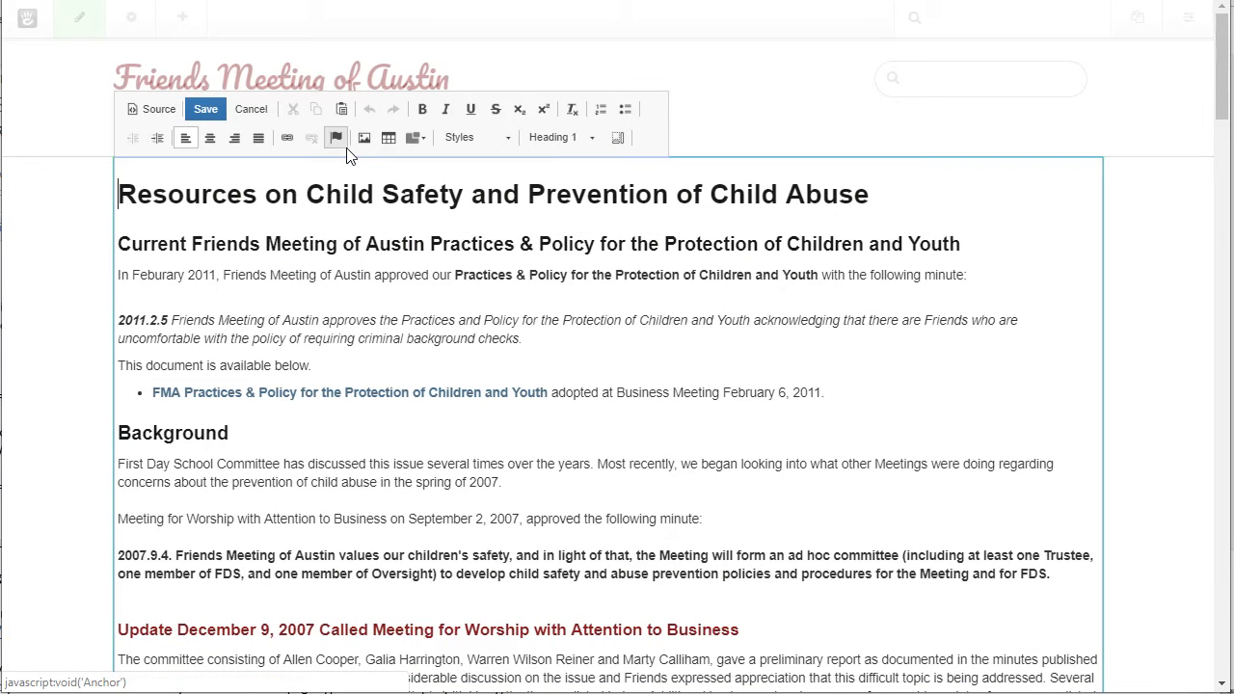
Try deleting the heading "Resources on Child Safety and Prevention of Child Abuse" directly in the content block, undoing each deletion.
key(shift+End)
key(shift+Down)
key(shift+End)
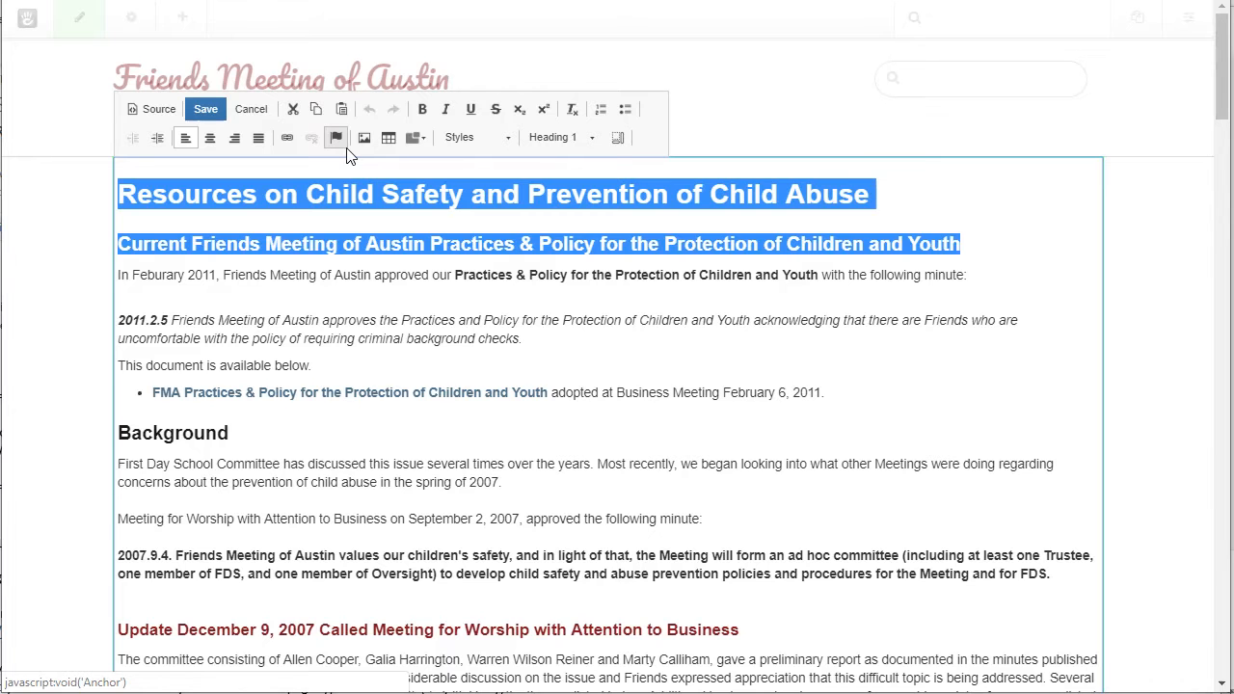
key(shift+Up)
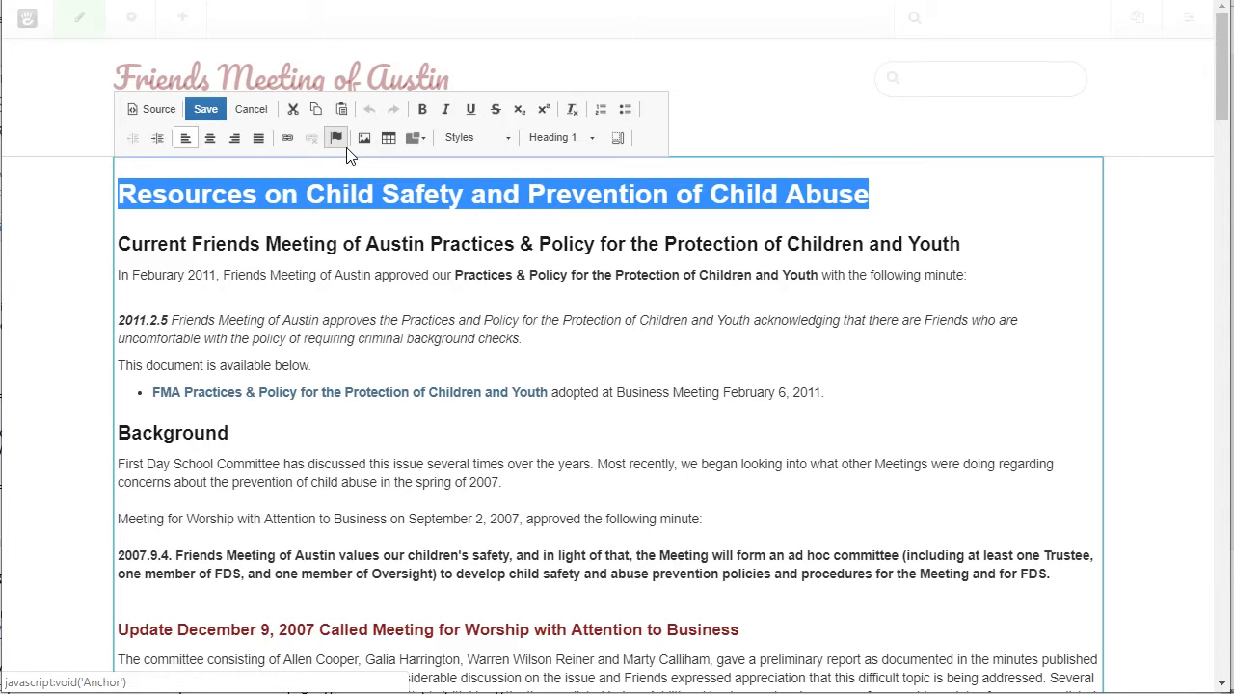
key(Delete)
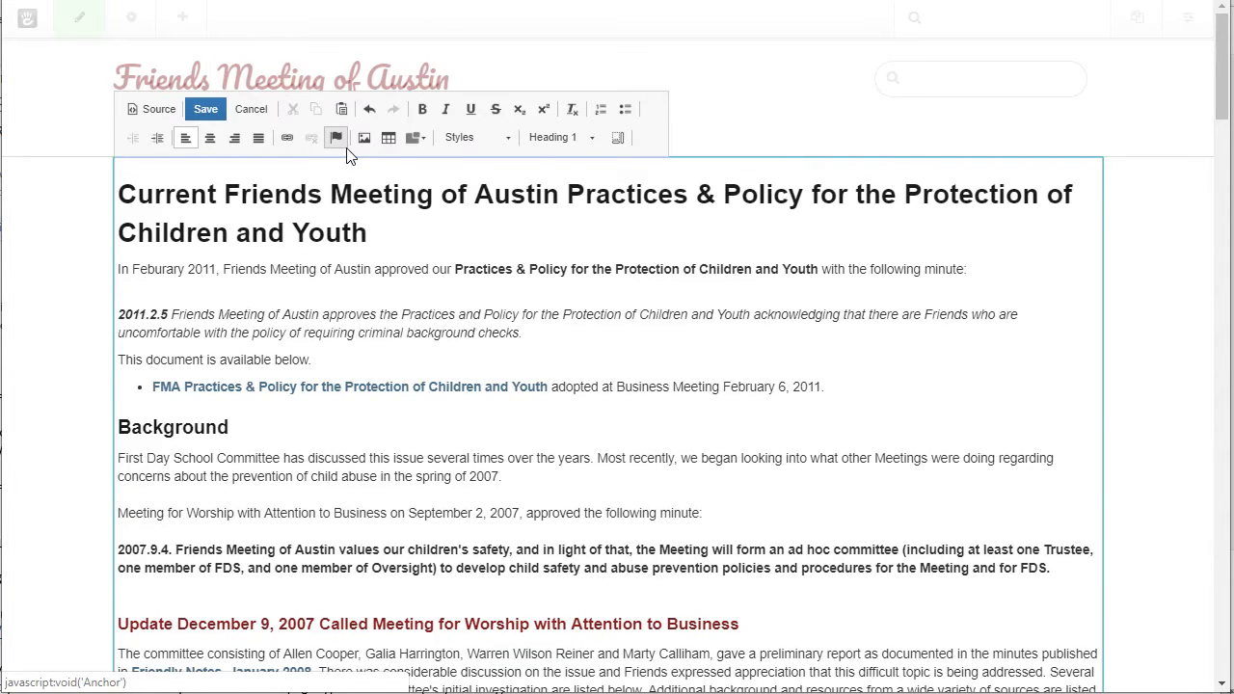
key(ctrl+z)
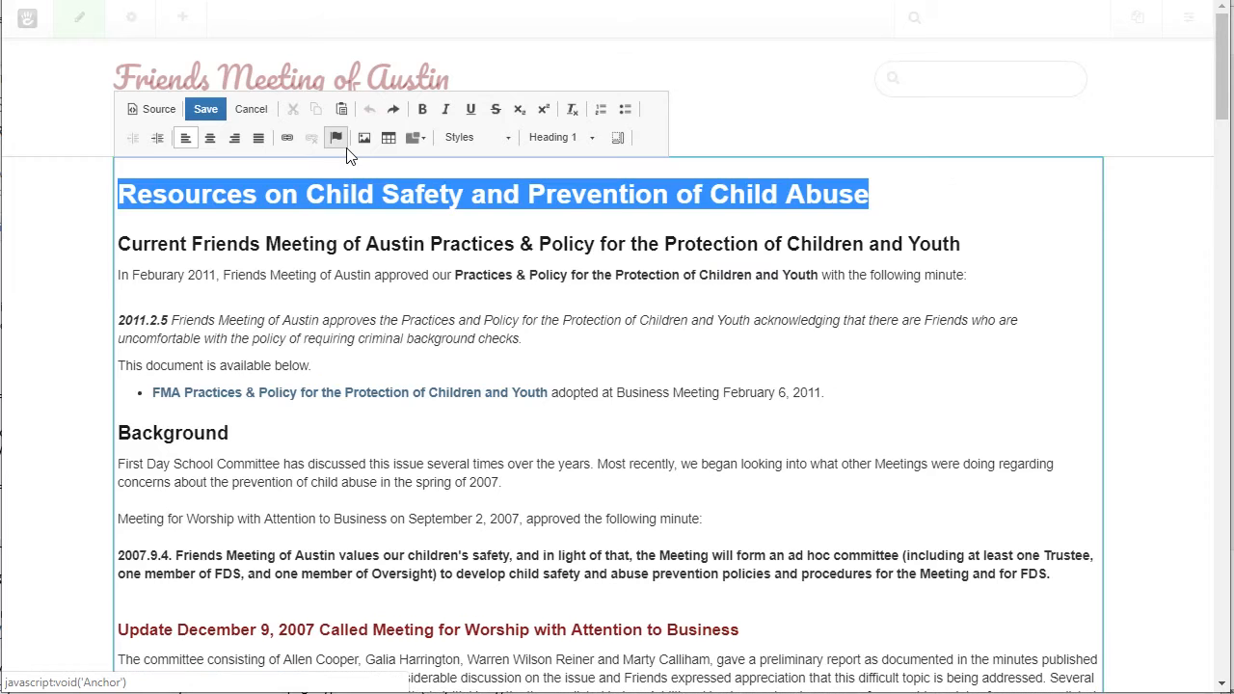
key(Left)
key(shift+End)
key(Delete)
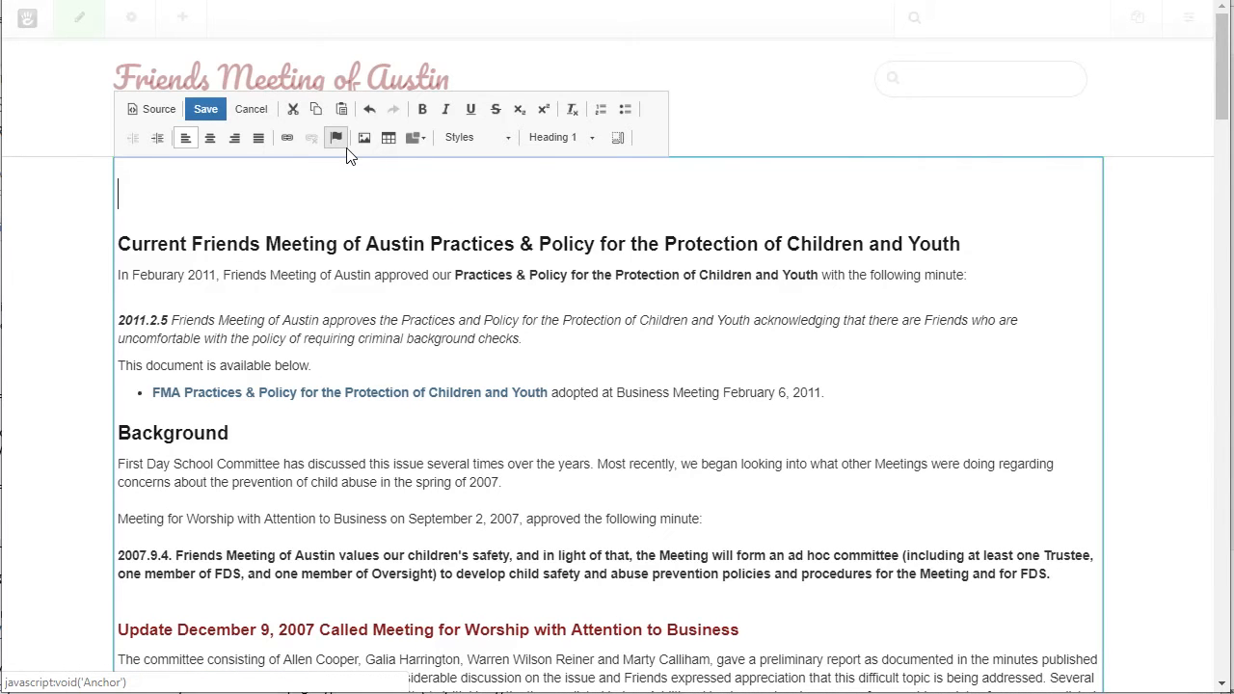
key(Delete)
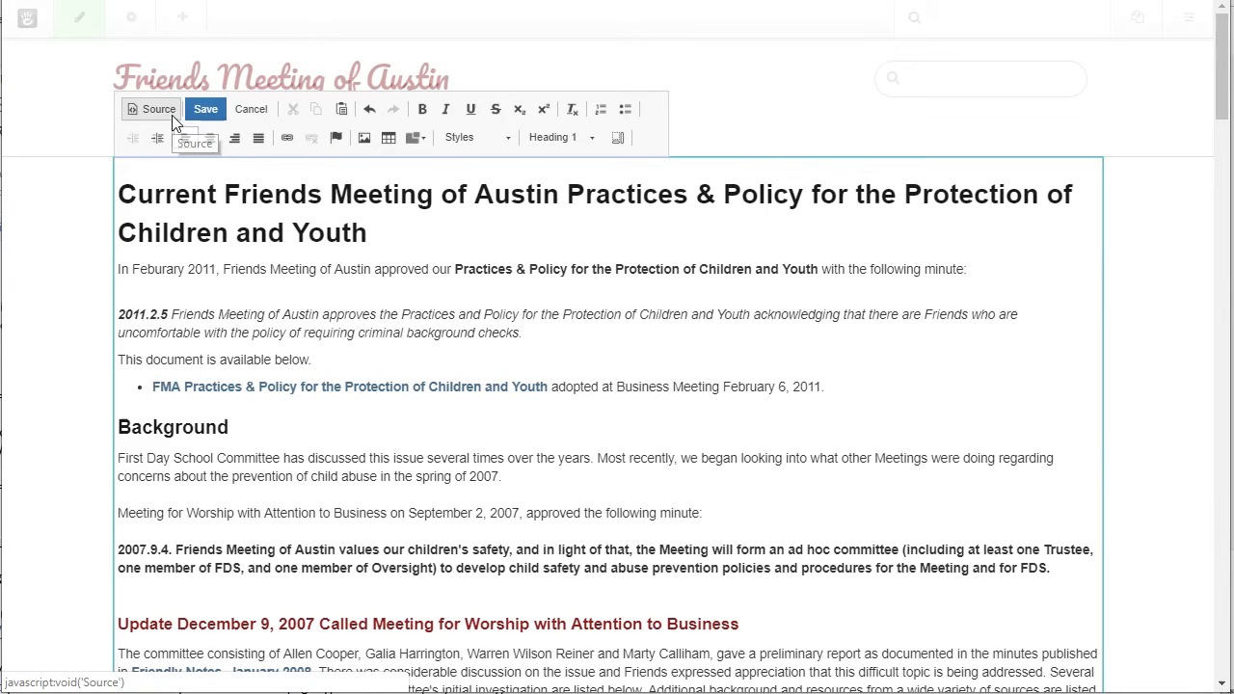
key(ctrl+z)
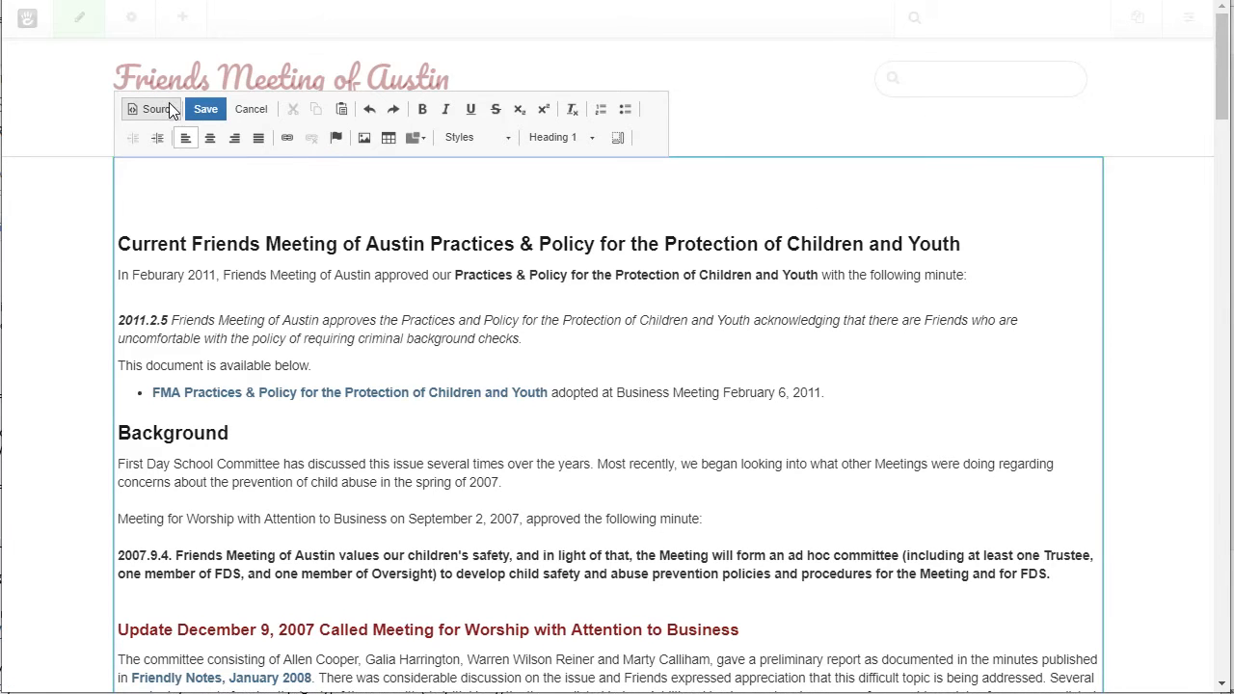
key(ctrl+z)
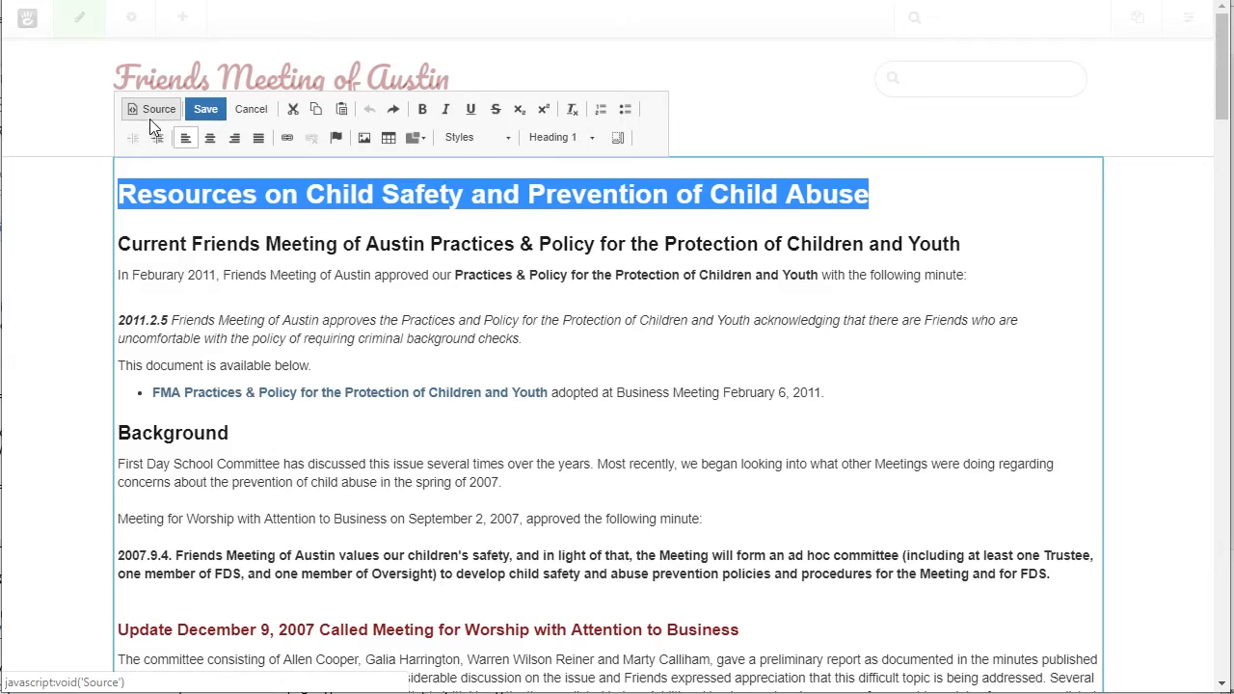
Open the block's HTML source and cut the h1 line "Resources on Child Safety and Prevention of Child Abuse" with its blank line.
click(146, 110)
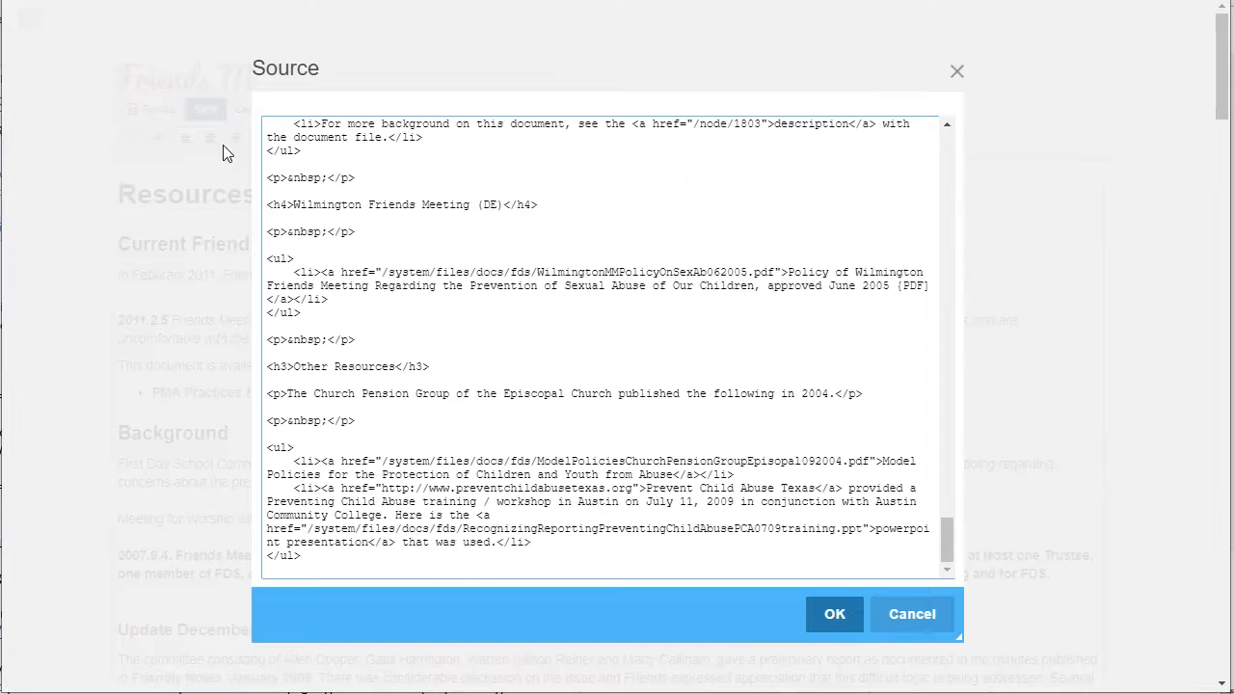
scroll(335, 166, up, 10)
scroll(335, 166, up, 15)
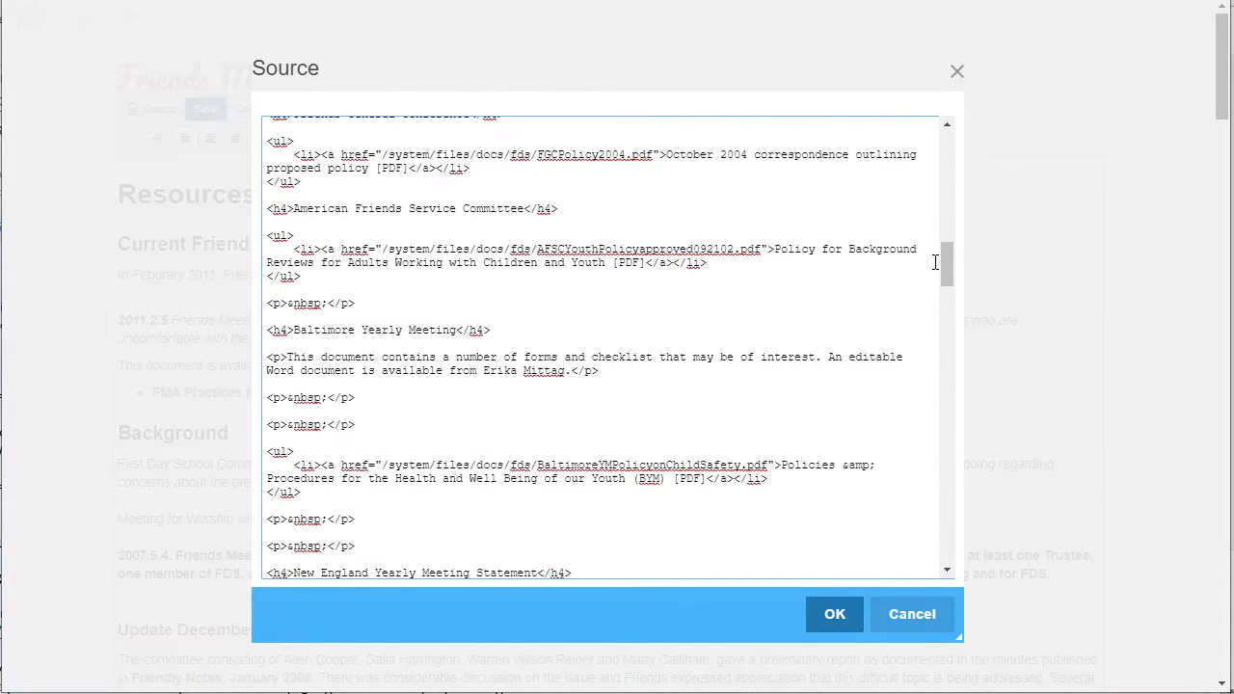
drag(957, 266, 948, 143)
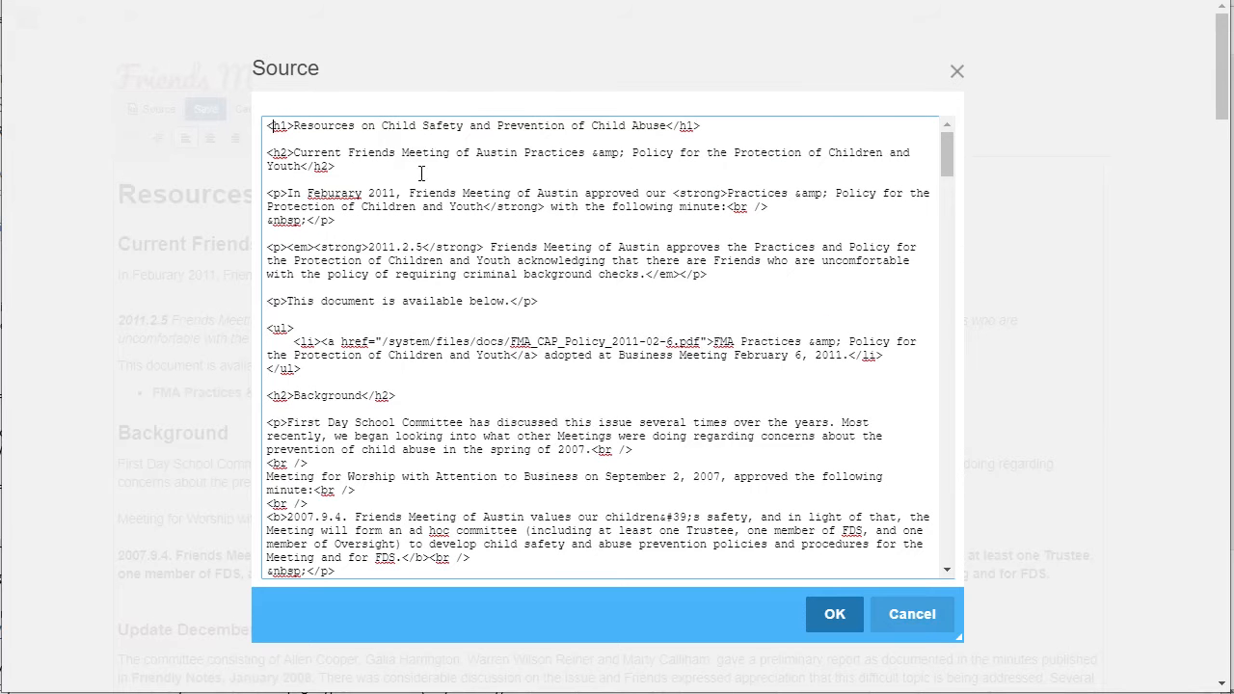
key(shift+Down)
key(shift+Down)
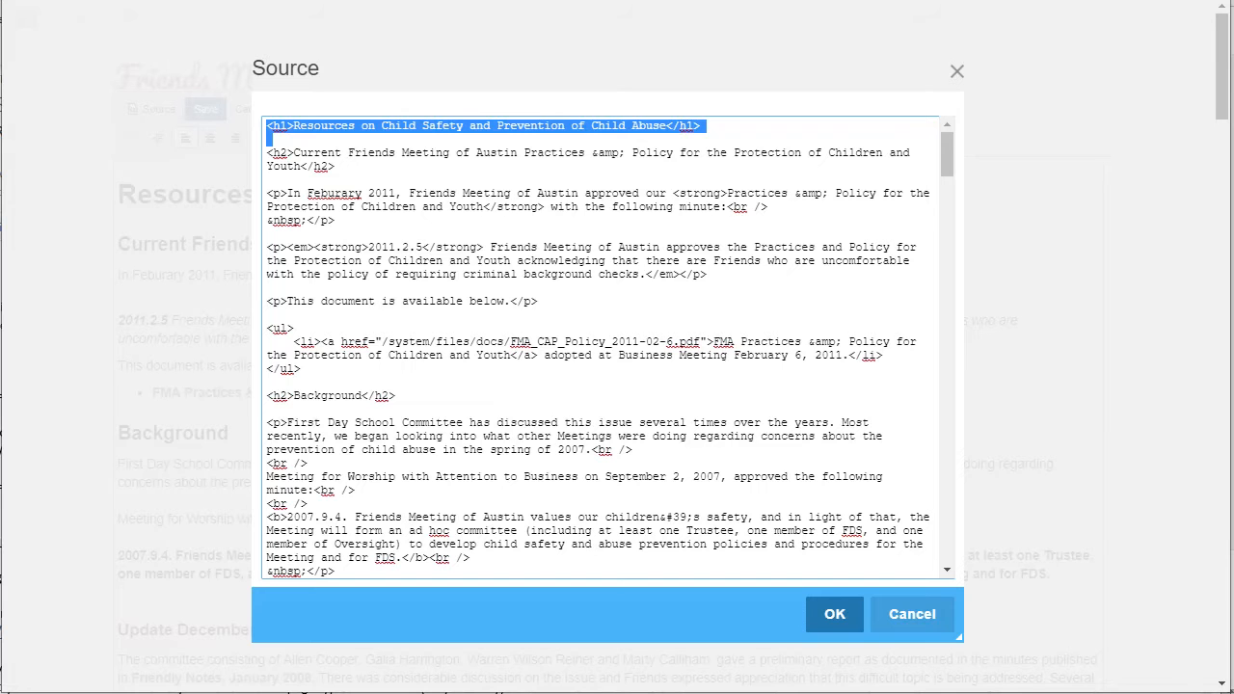
key(Delete)
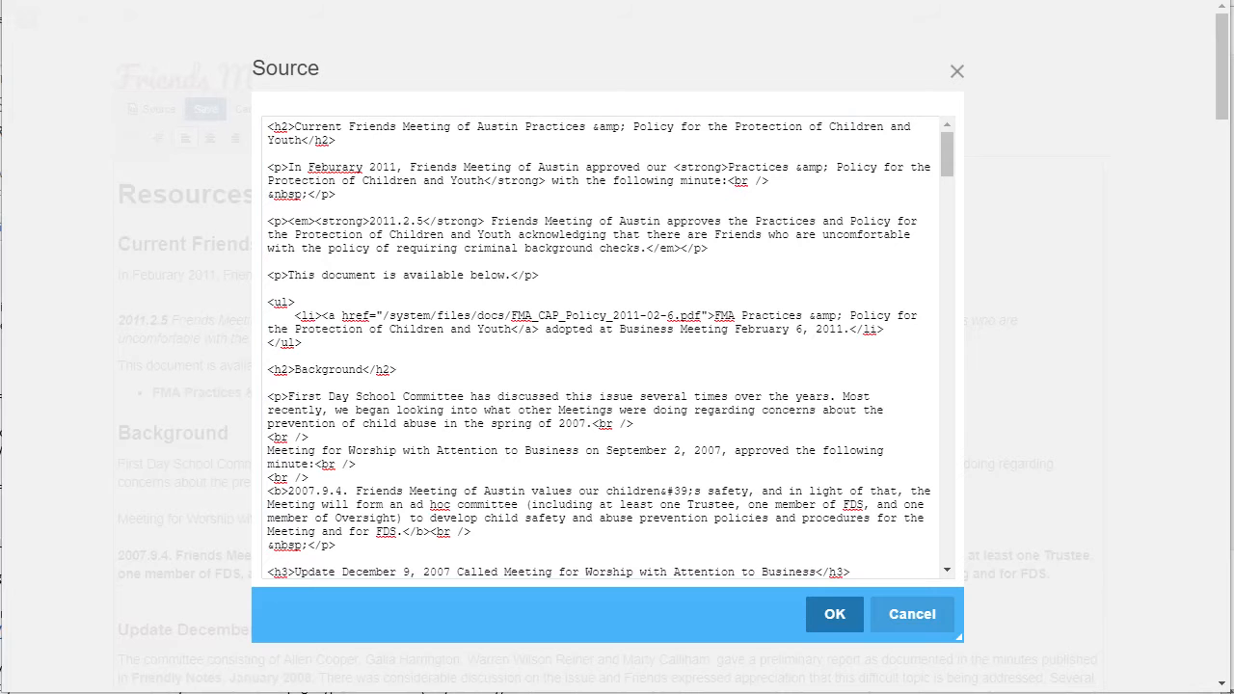
Switch to Notepad++, strip the h1 tags from the pasted heading, and copy the line "Resources on Child Safety and Prevention of Child Abuse".
drag(1233, 231, 349, 64)
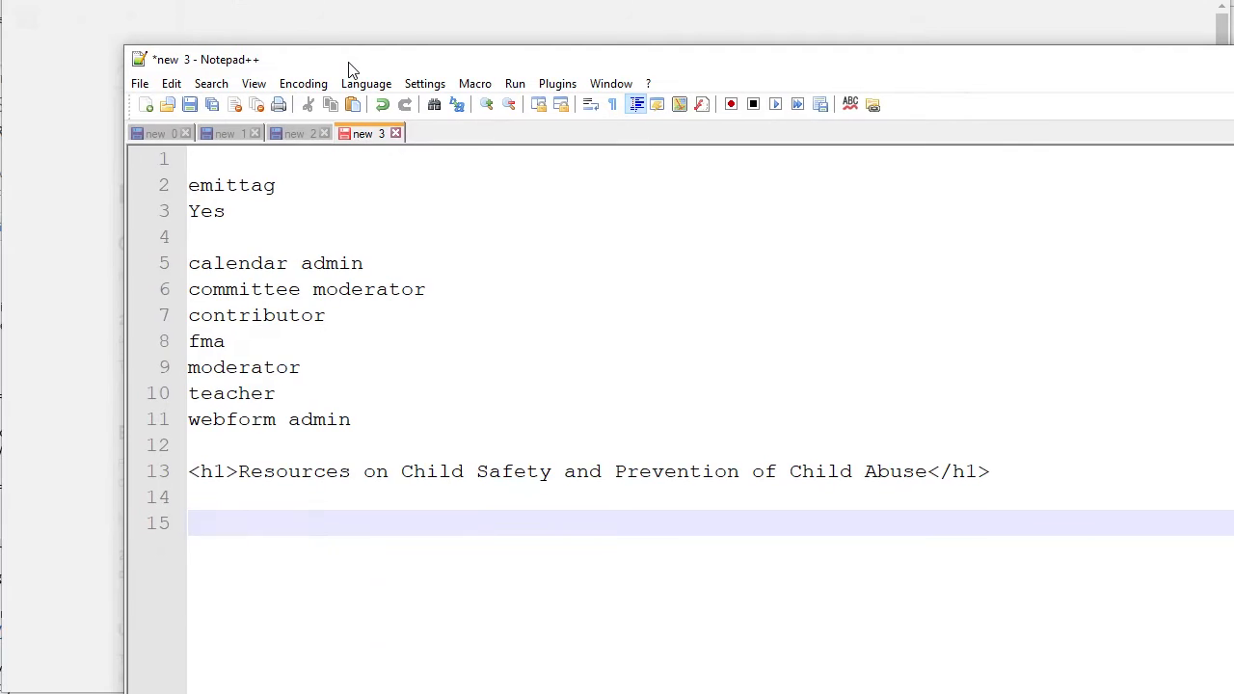
click(238, 471)
key(BackSpace)
key(BackSpace)
key(BackSpace)
key(BackSpace)
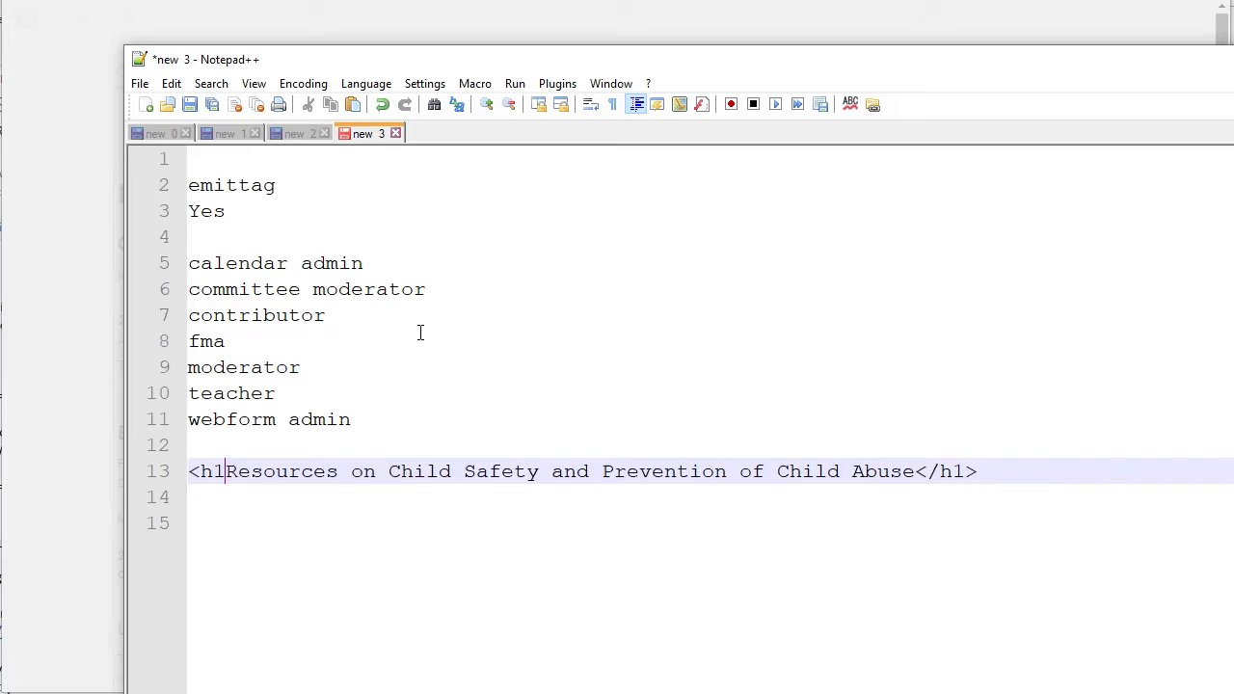
key(BackSpace)
key(BackSpace)
key(BackSpace)
key(BackSpace)
key(BackSpace)
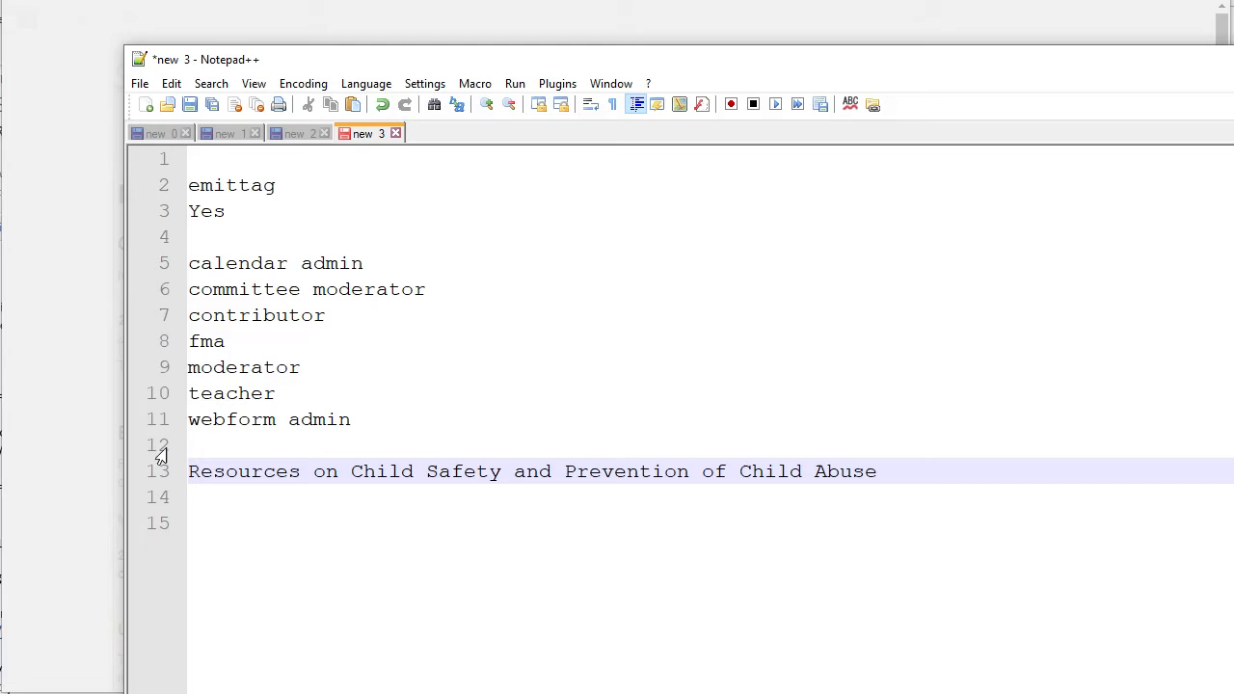
click(183, 482)
key(ctrl+c)
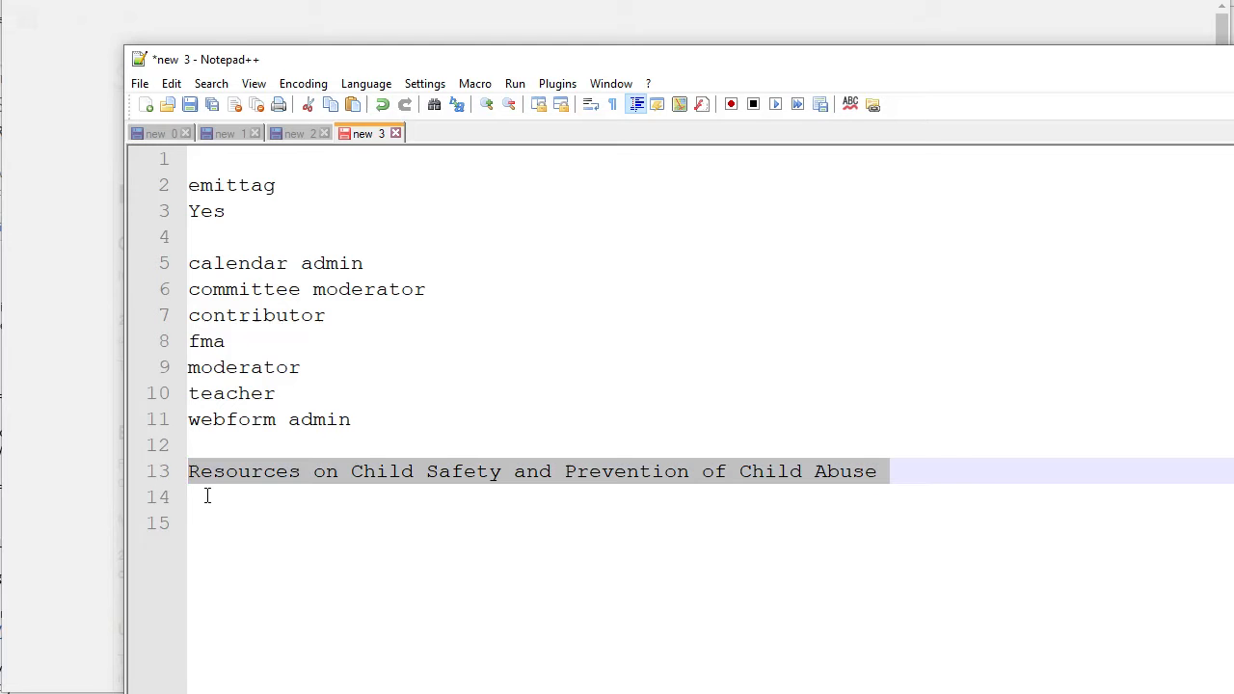
Switch back to the web page editor, apply the source change and save the content block.
key(alt+Tab)
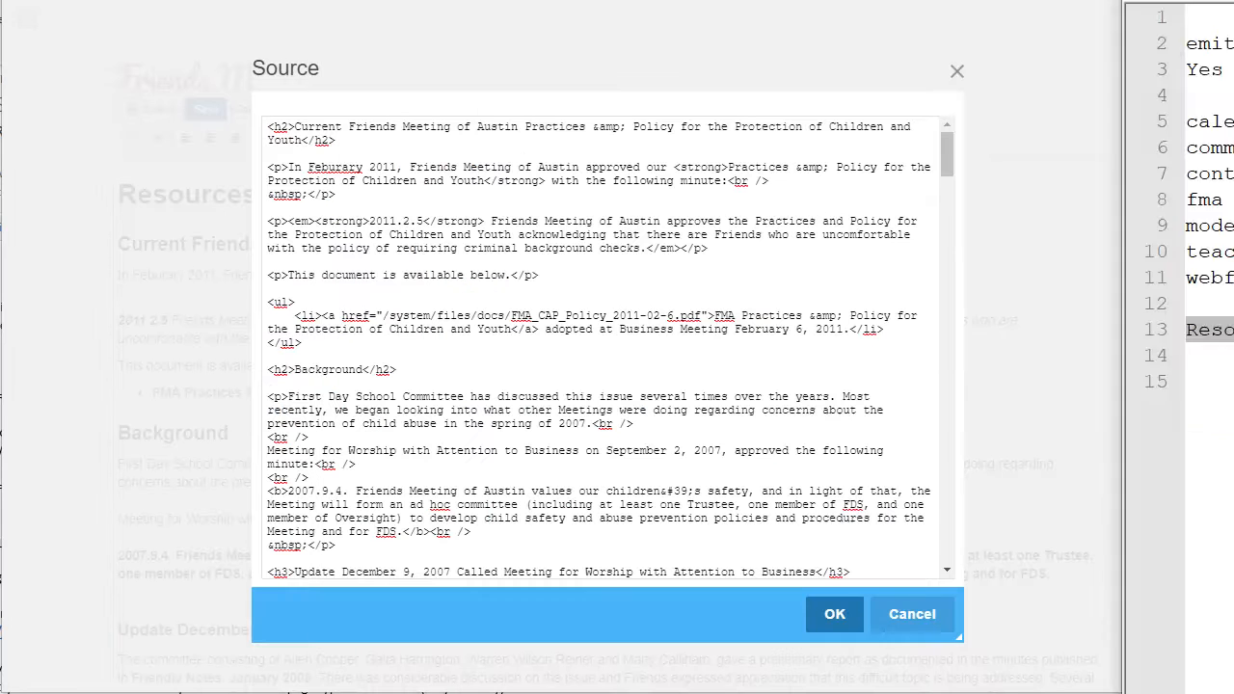
click(834, 613)
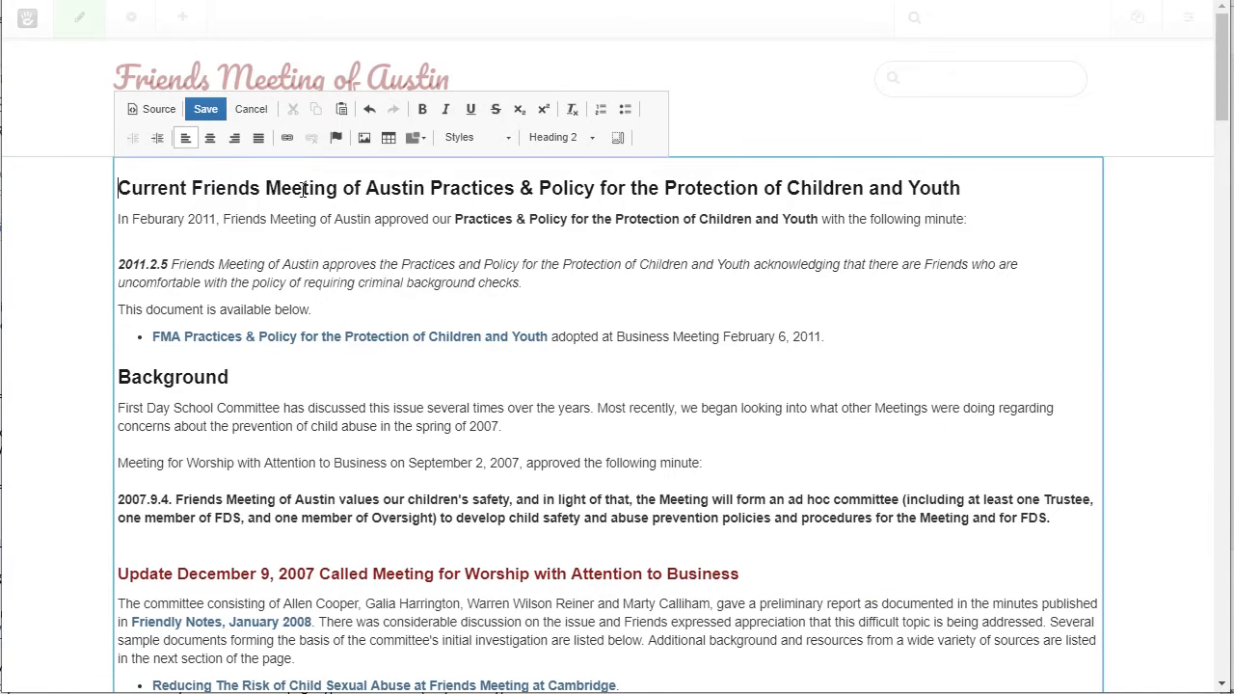
click(205, 109)
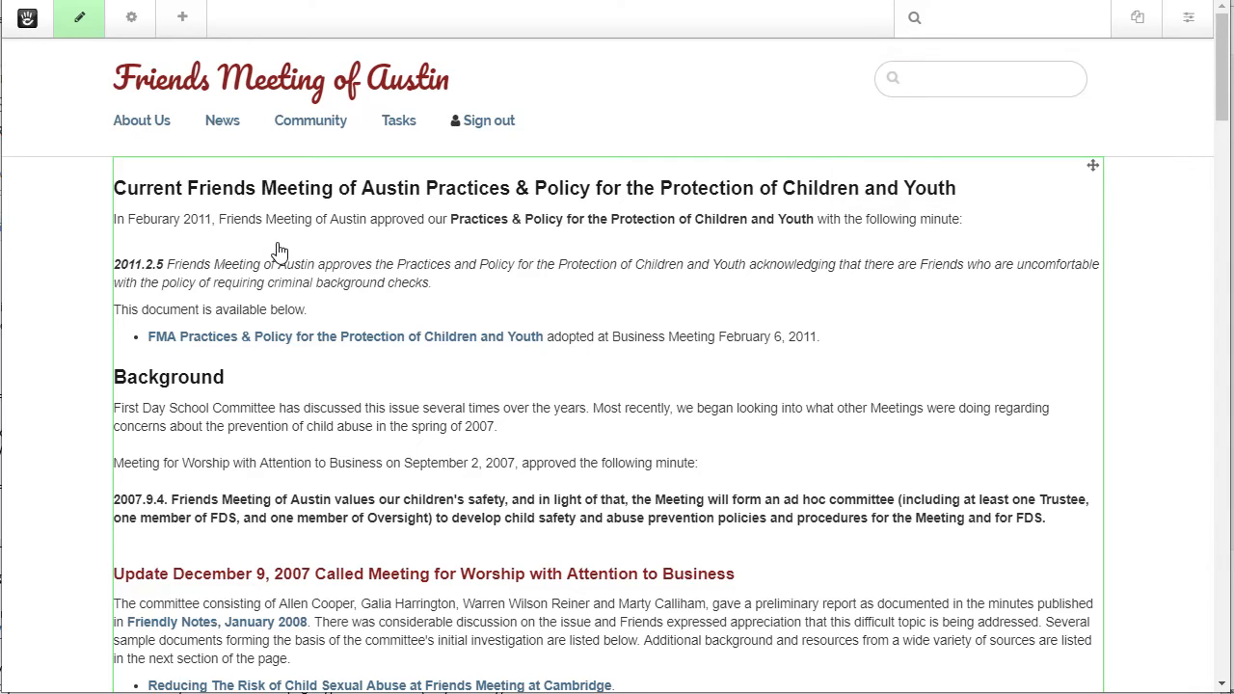
scroll(261, 212, down, 1)
scroll(176, 157, up, 1)
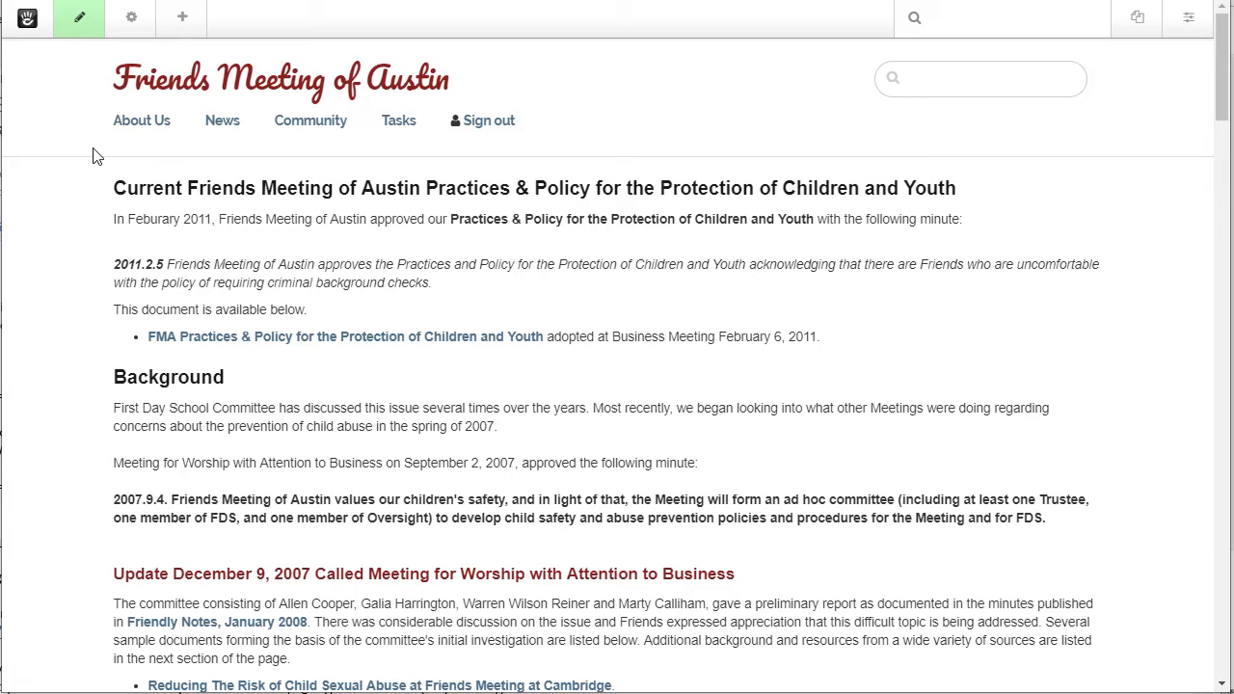
Add the Breadcurmb Menu stack above the page's content block.
click(186, 19)
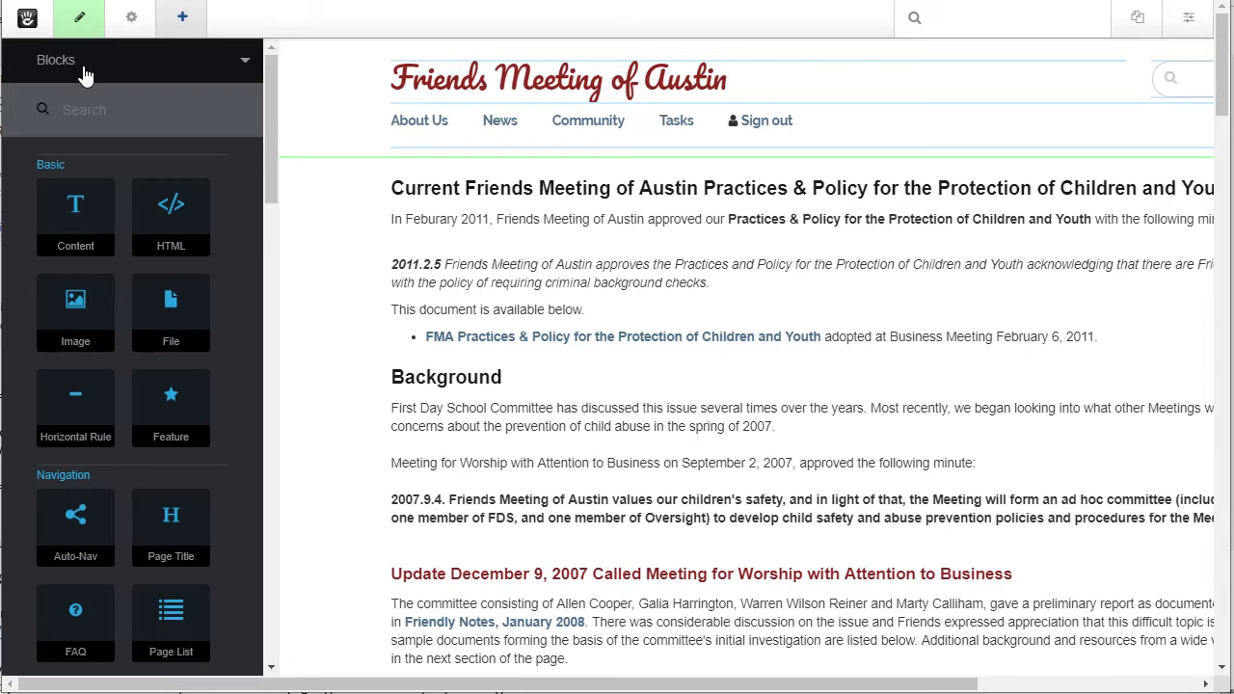
click(245, 62)
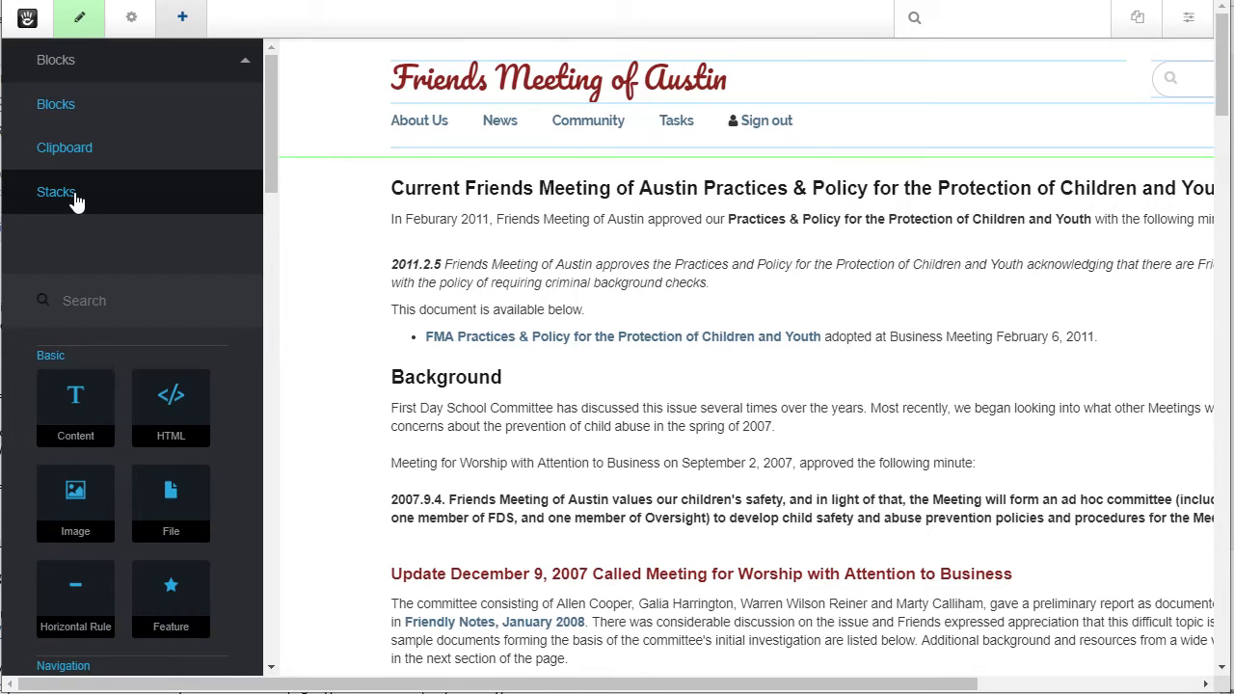
click(77, 199)
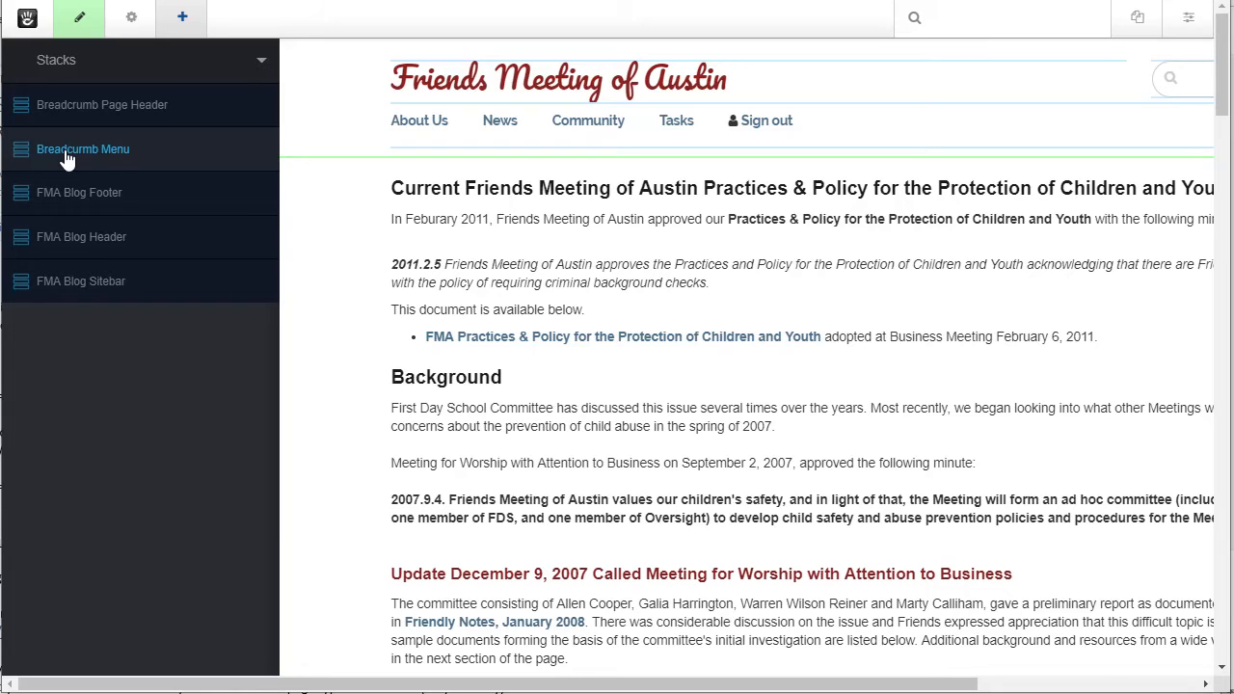
click(262, 61)
click(60, 108)
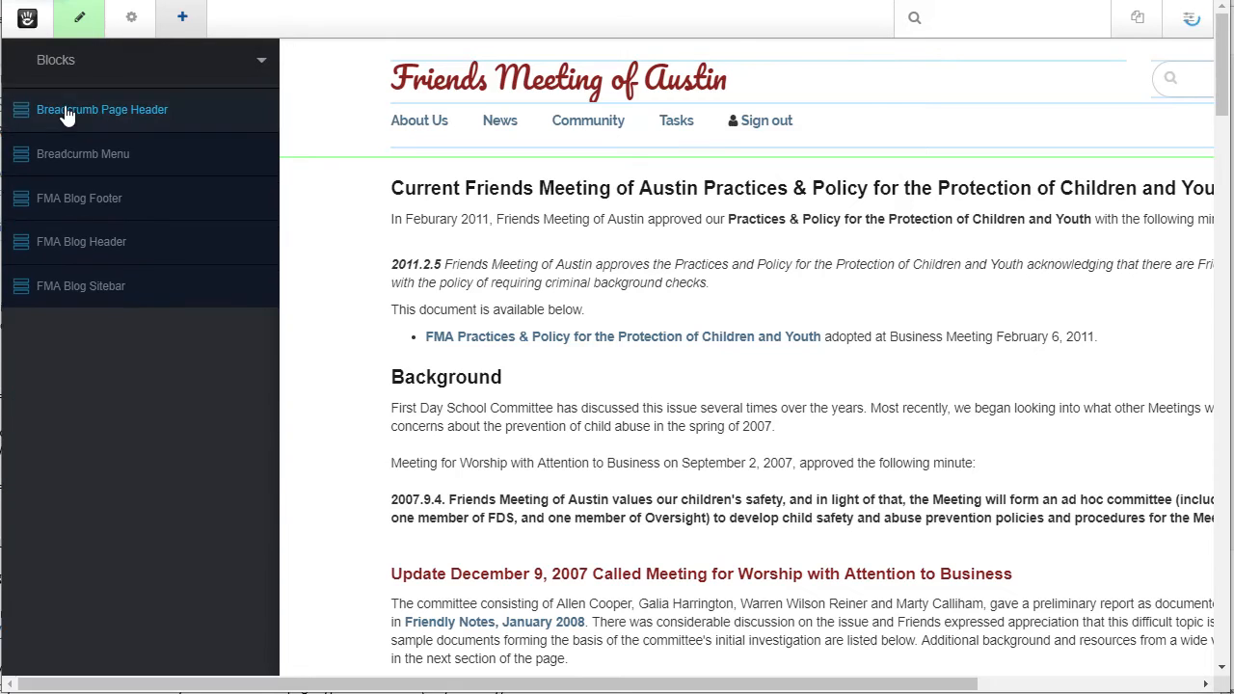
click(247, 67)
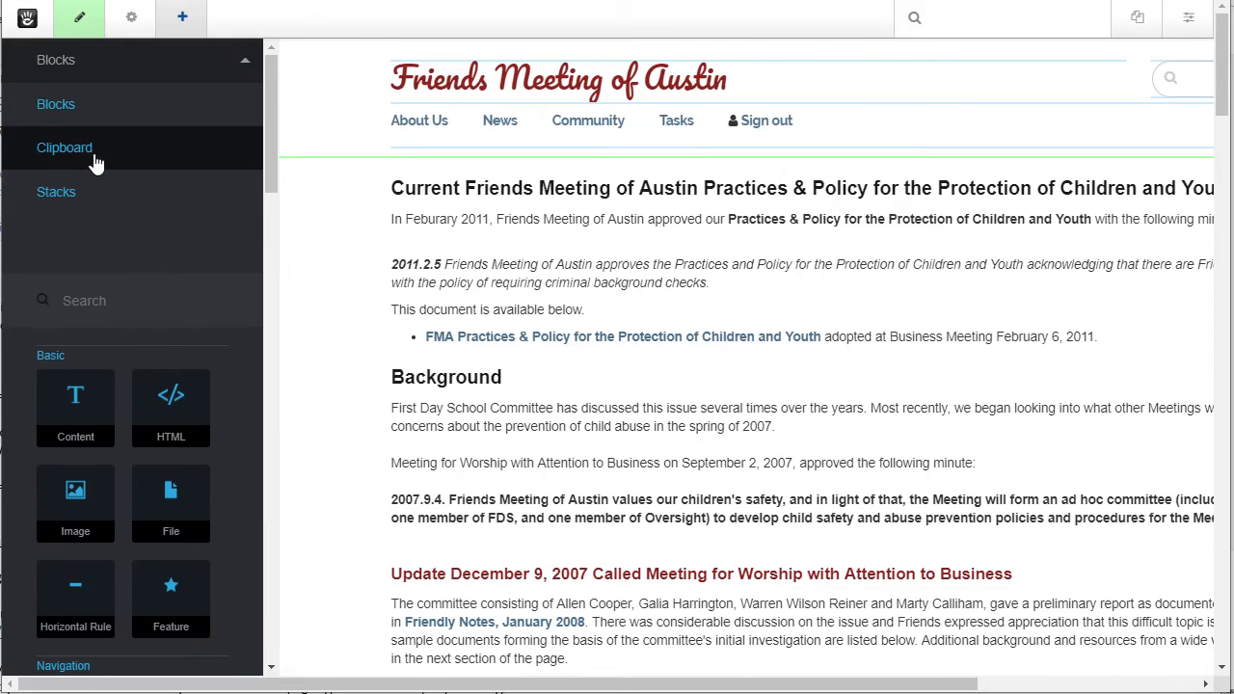
click(64, 199)
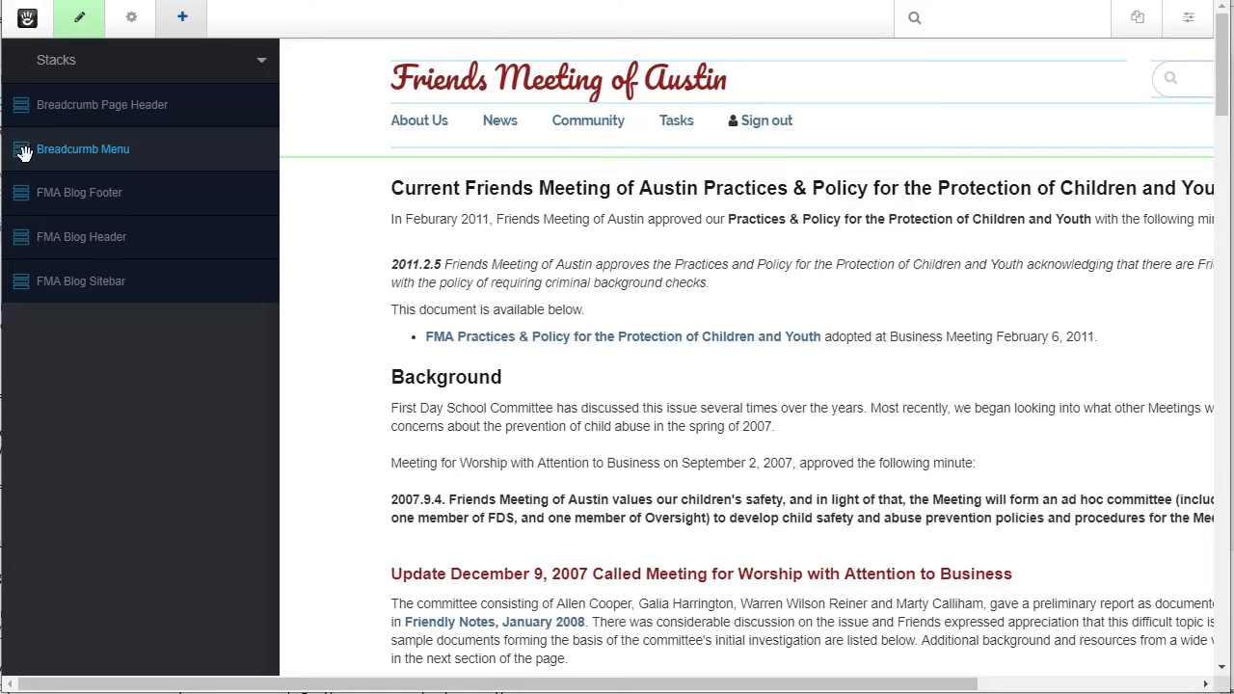
drag(24, 152, 281, 195)
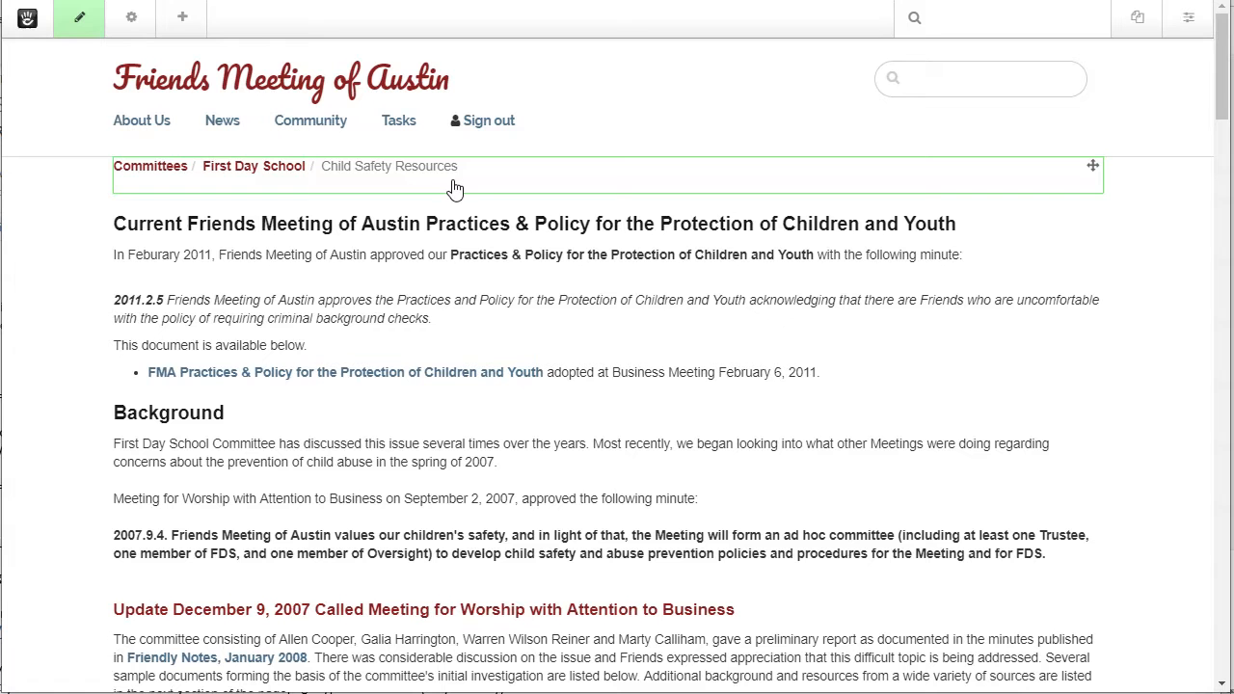
Place a Page Title block between the breadcrumb menu and the page's content block.
click(182, 27)
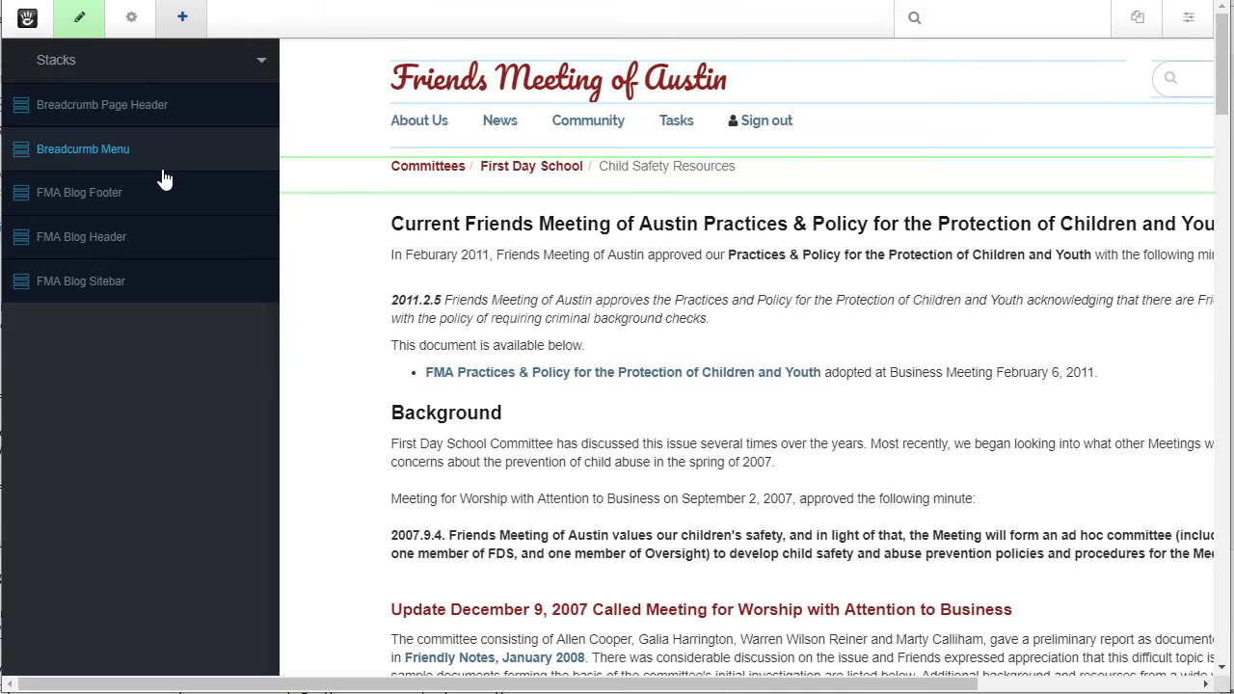
click(260, 66)
click(61, 107)
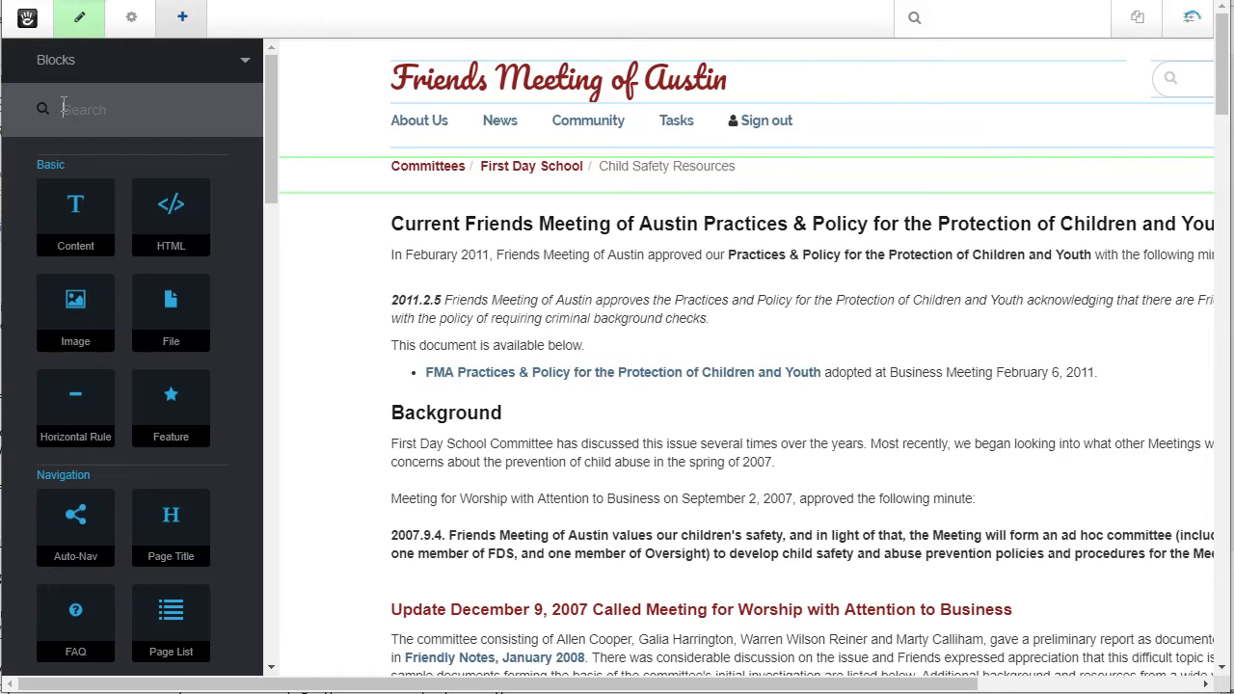
scroll(126, 255, down, 1)
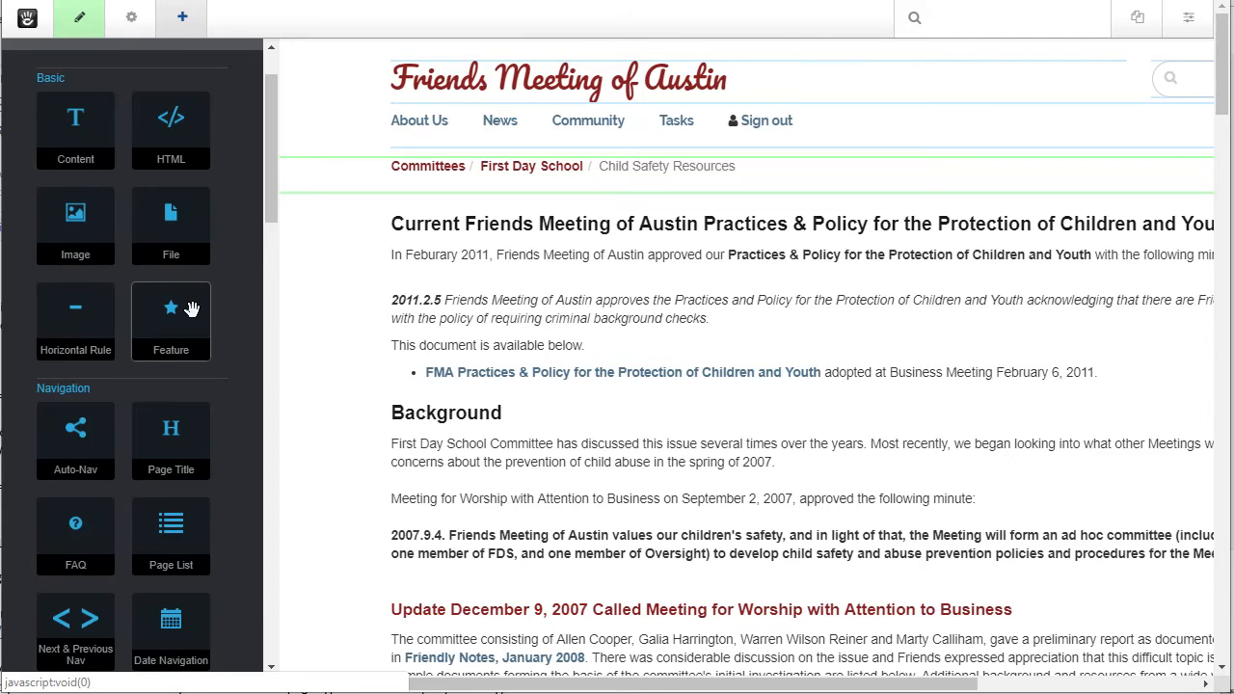
drag(180, 454, 242, 224)
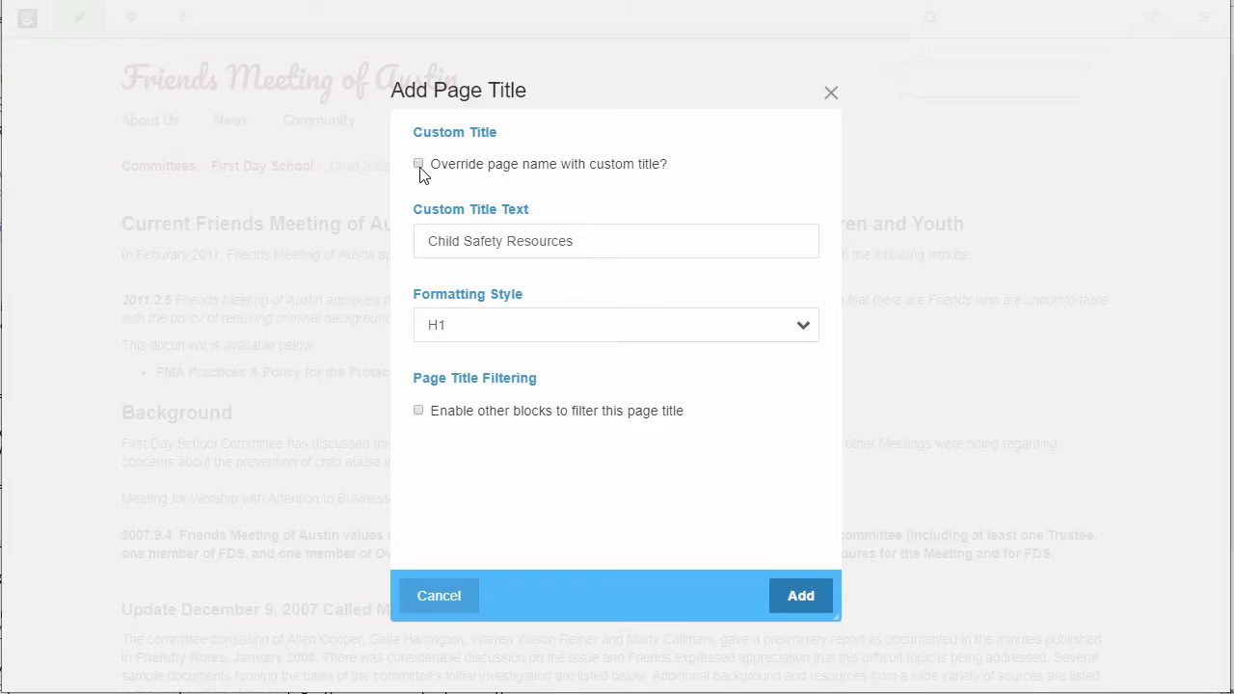
Override the page name with the custom title "Resources on Child Safety and Prevention of Child Abuse" and add the block.
click(604, 243)
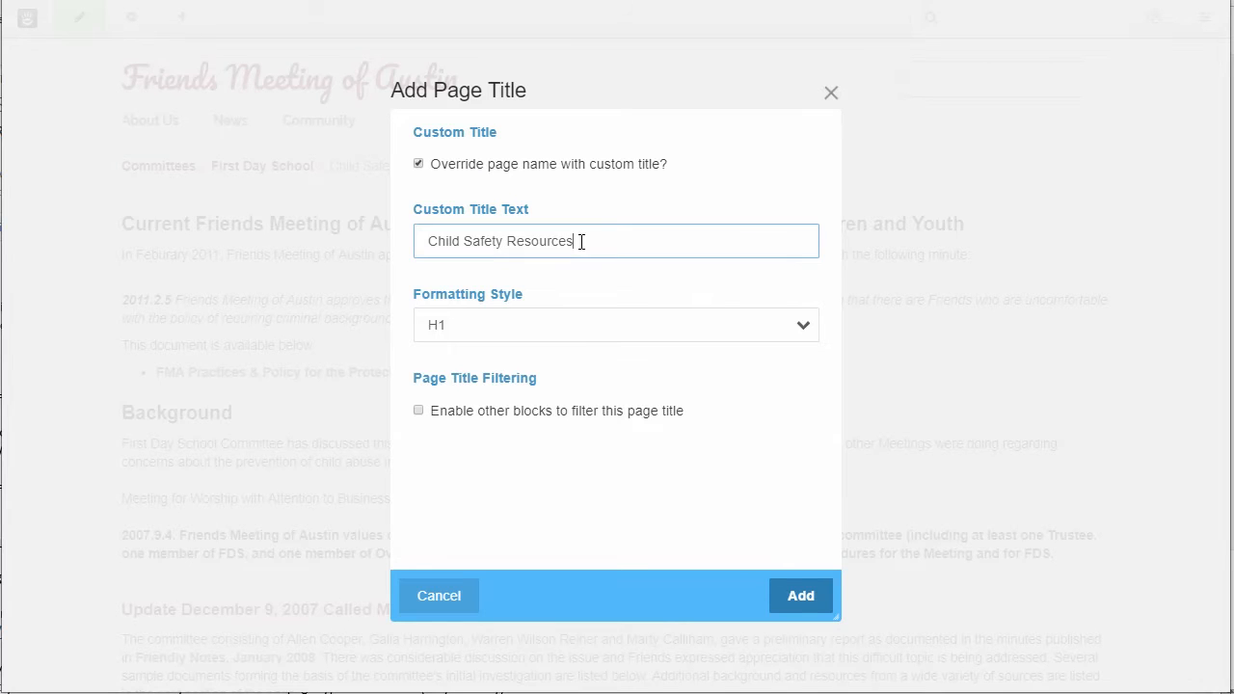
key(ctrl+a)
key(ctrl+v)
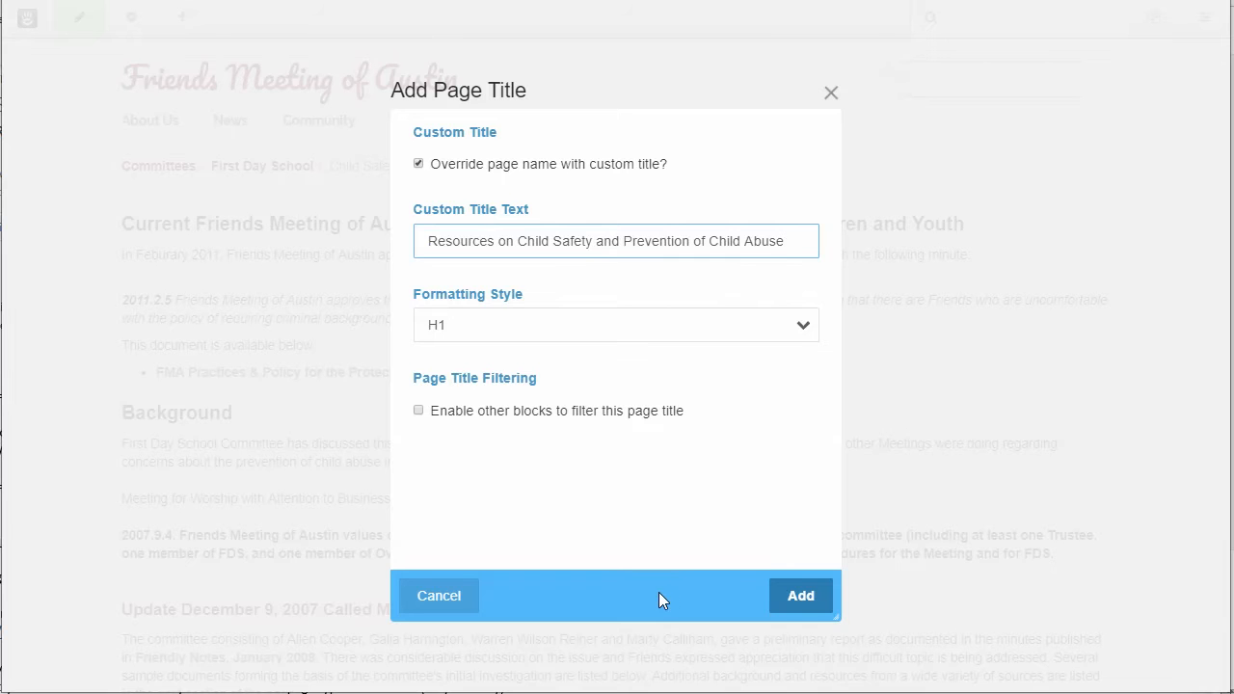
click(805, 600)
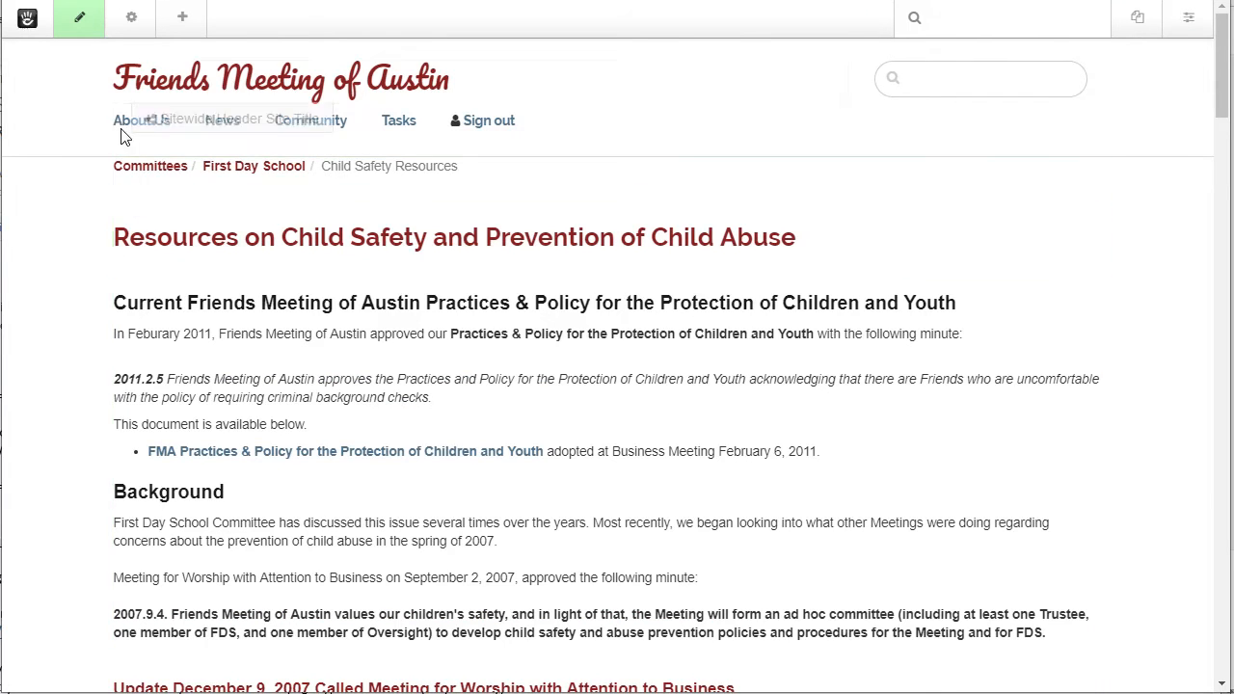
Assign the custom class page-title-below-breadcrumb to the Page Title block in its advanced design settings and save.
click(472, 257)
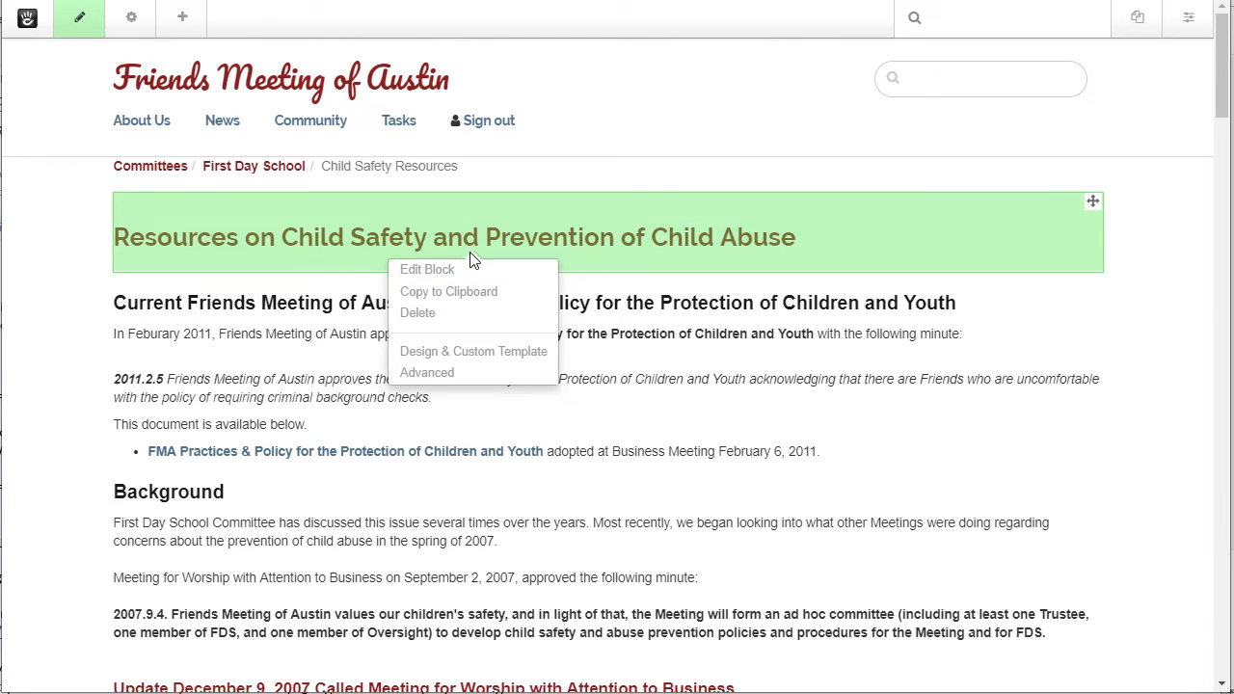
click(502, 353)
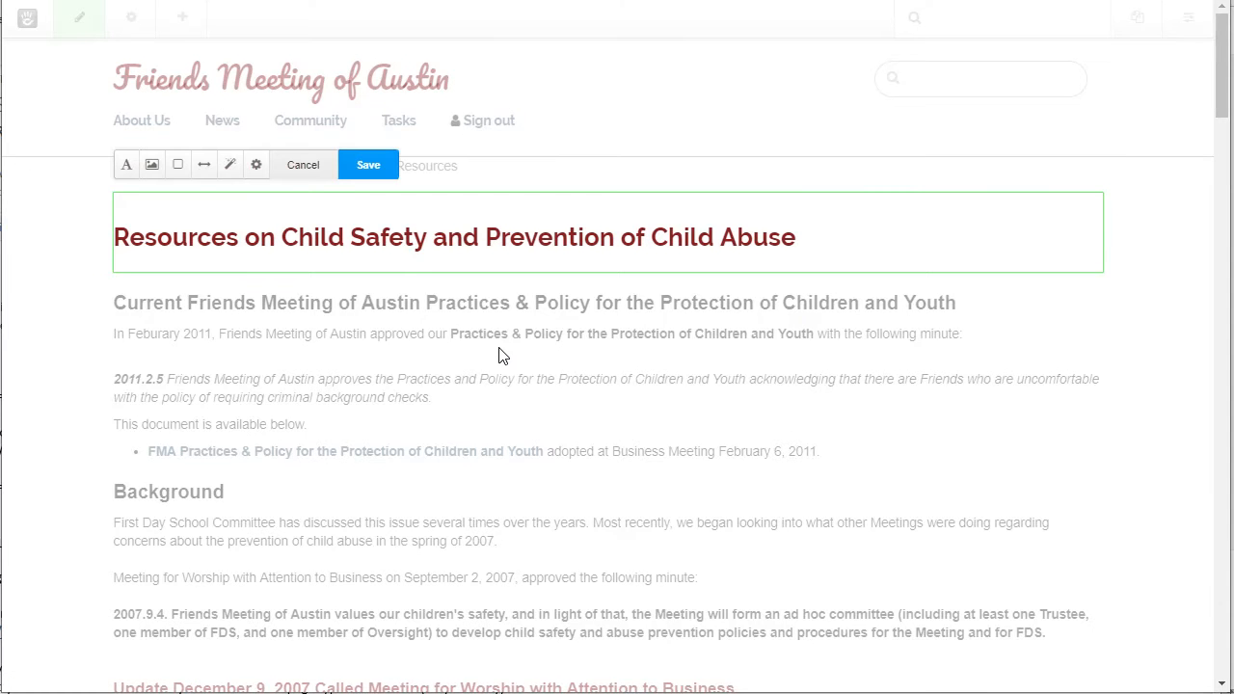
click(257, 166)
click(337, 342)
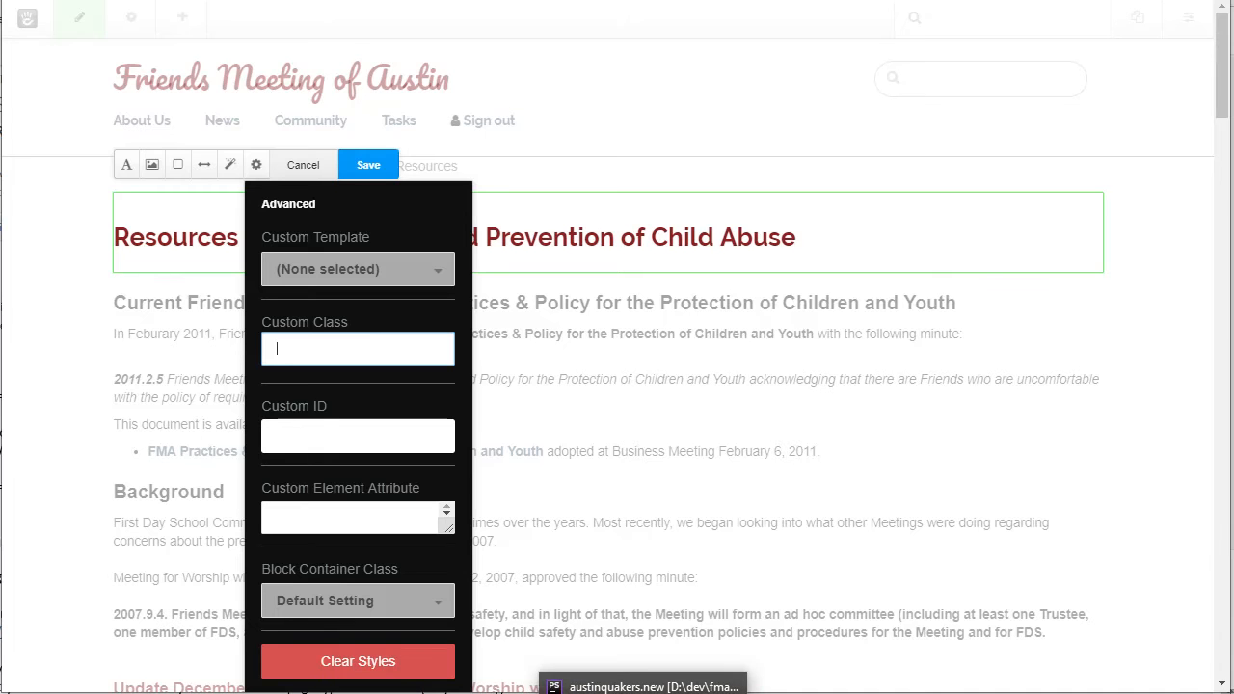
click(642, 692)
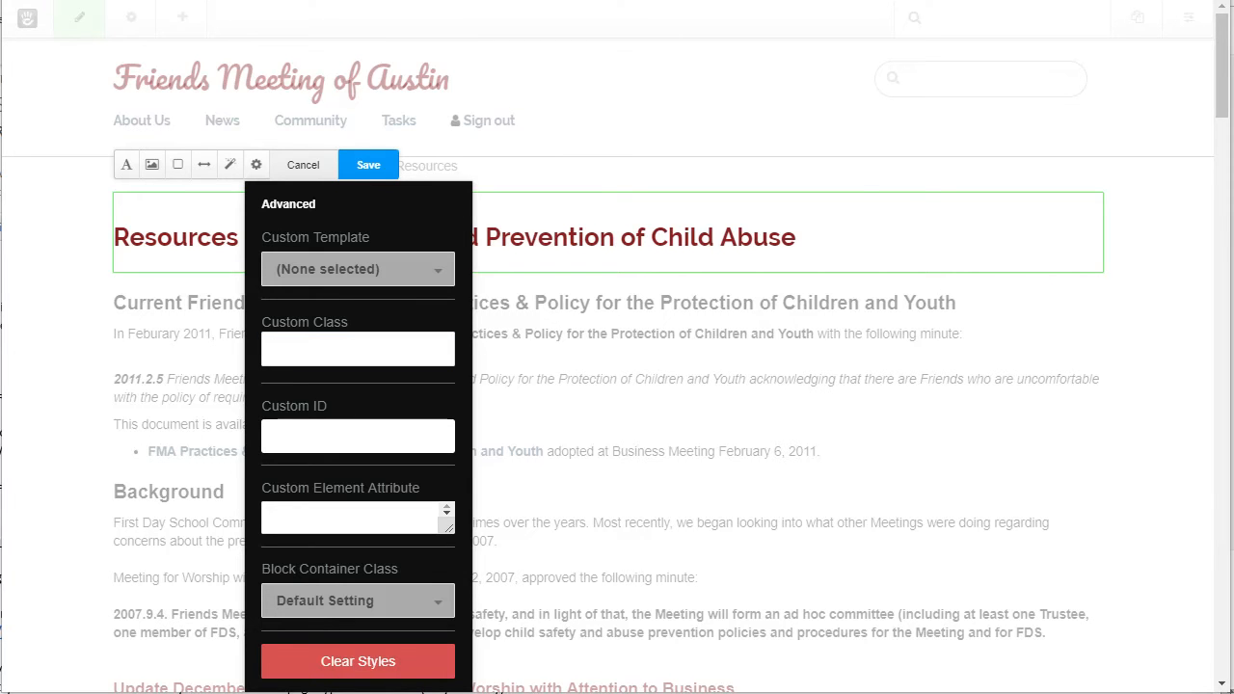
click(320, 337)
click(353, 385)
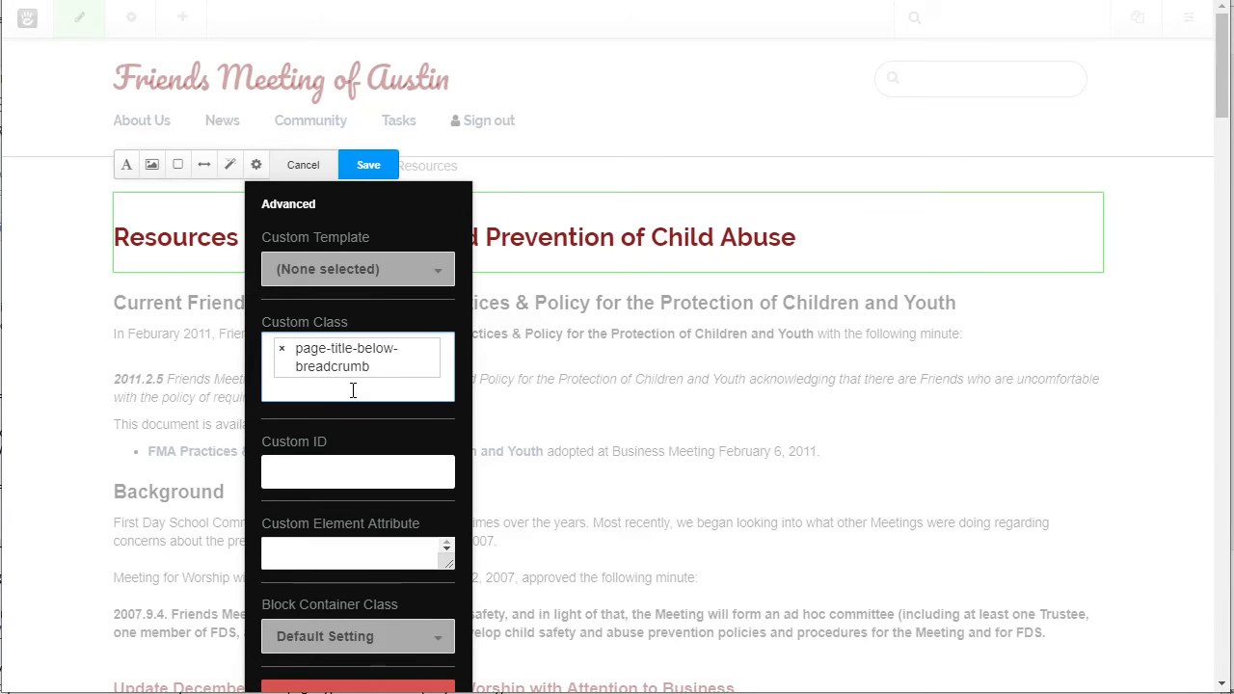
click(372, 459)
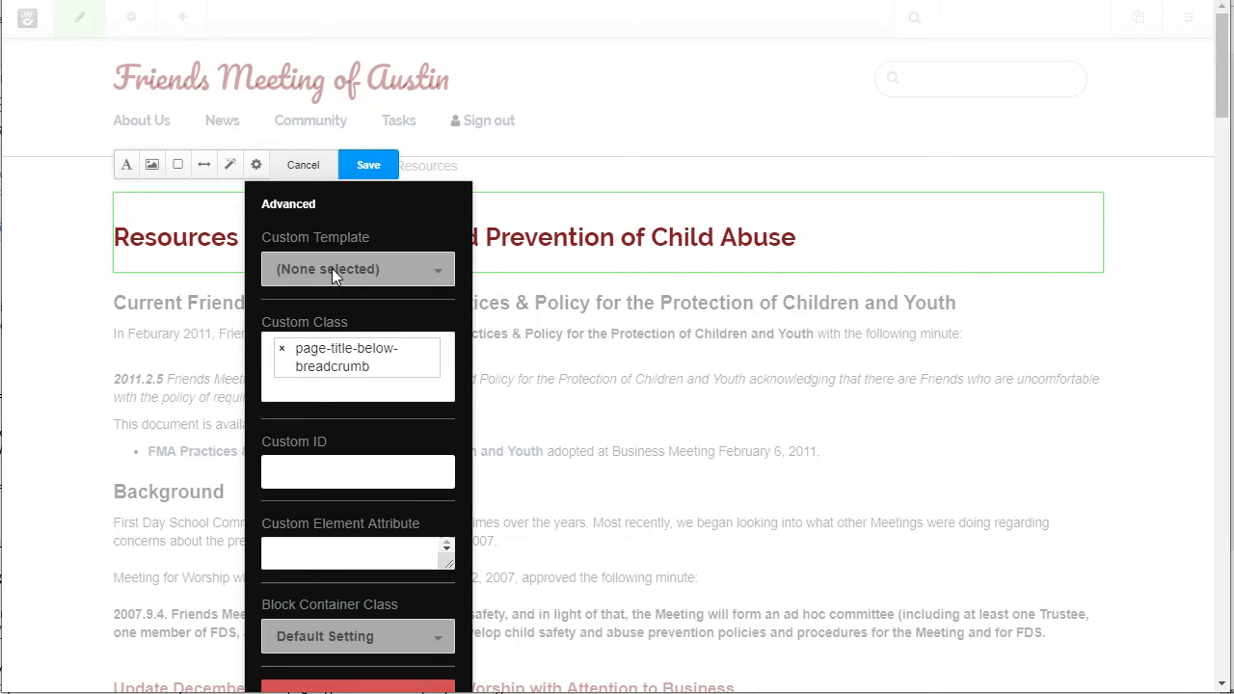
click(369, 167)
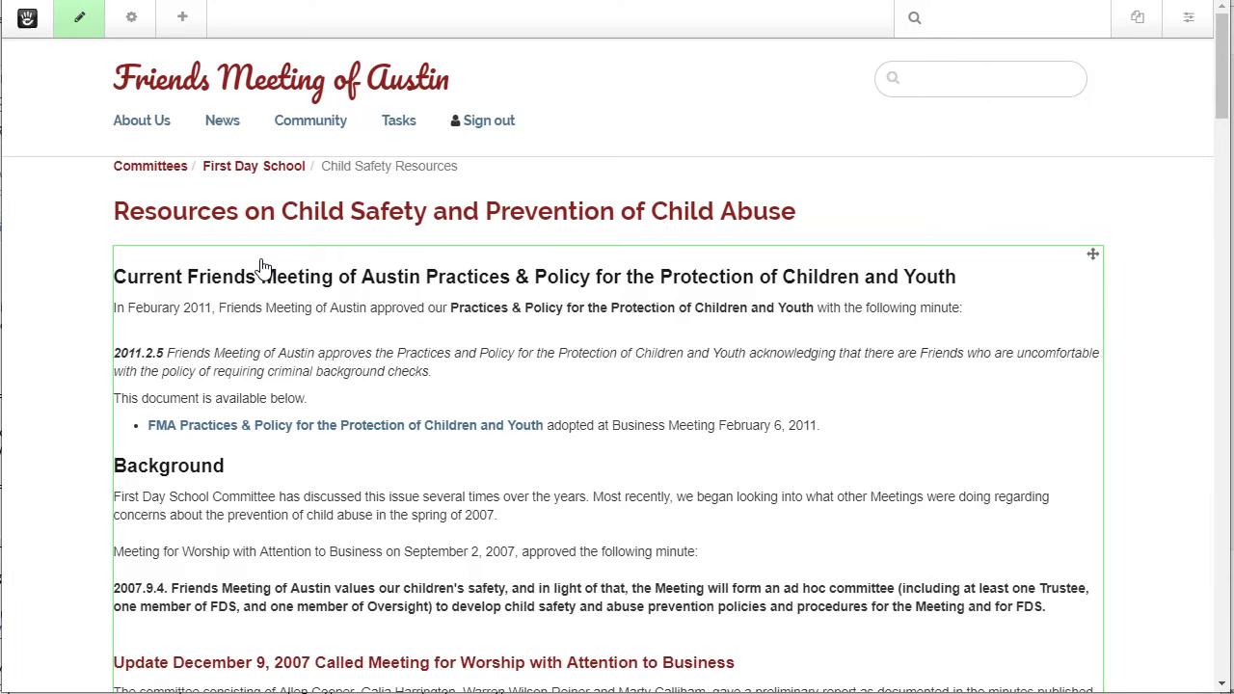
Look through the available stacks that can be added to the page, leaving without adding one.
scroll(258, 266, down, 2)
scroll(256, 266, up, 2)
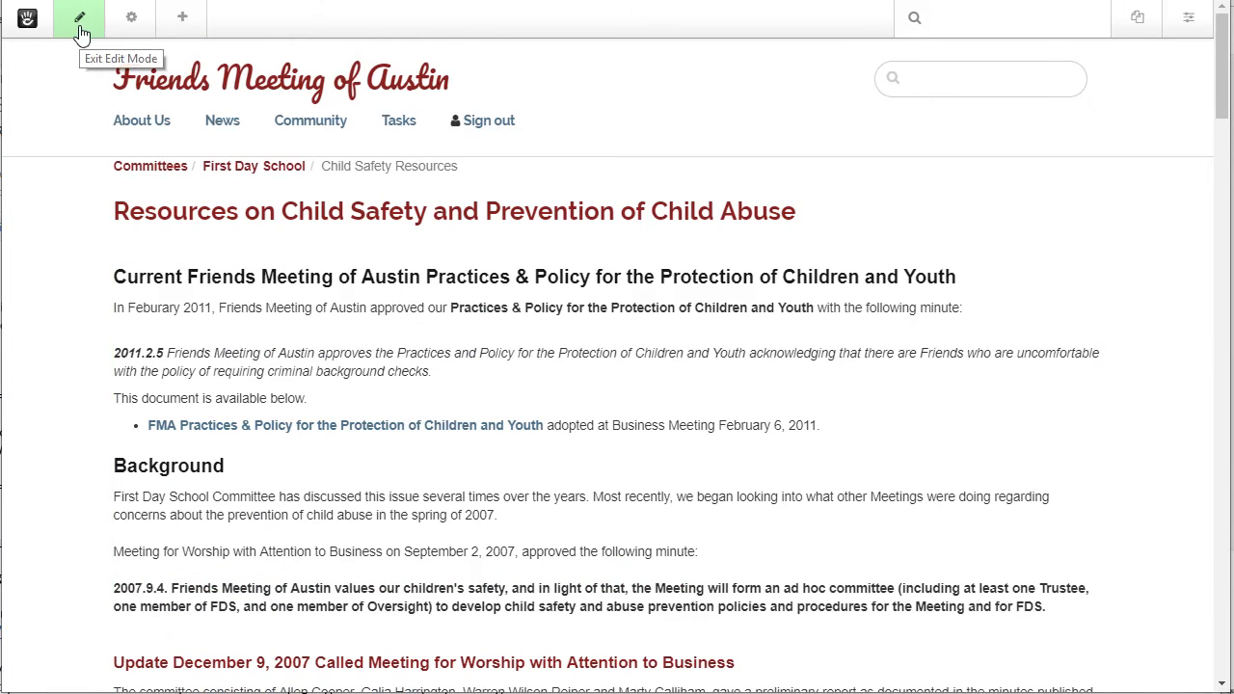
click(187, 19)
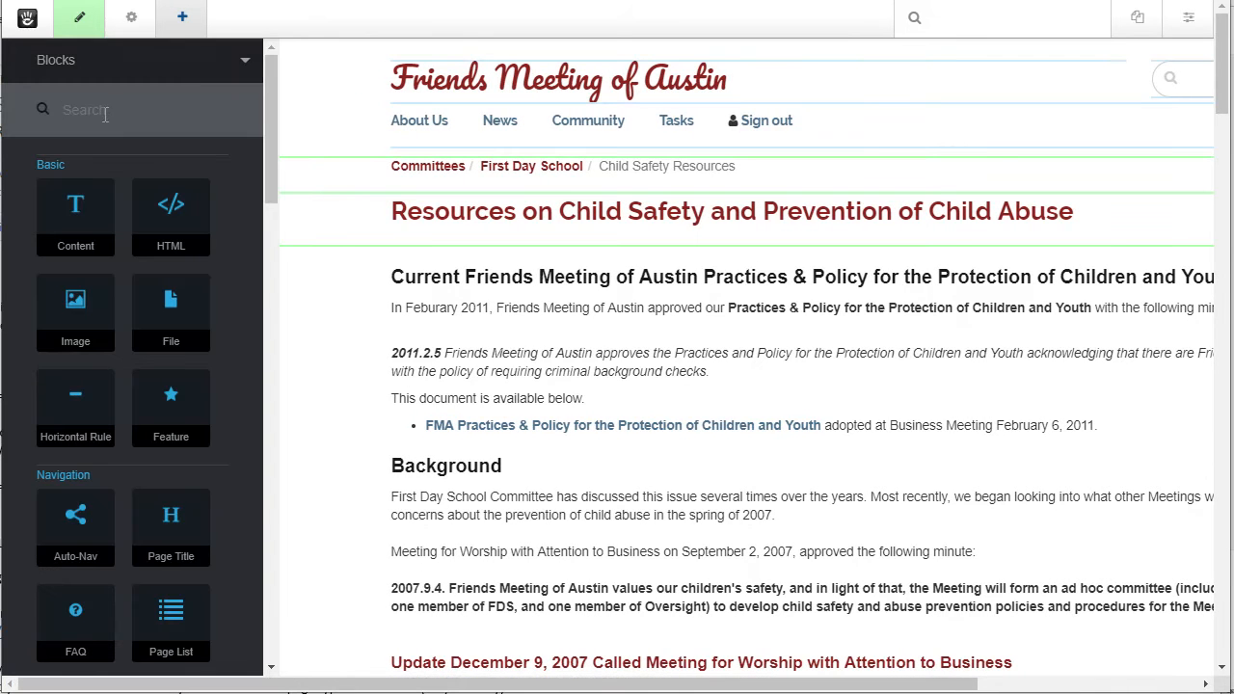
click(244, 65)
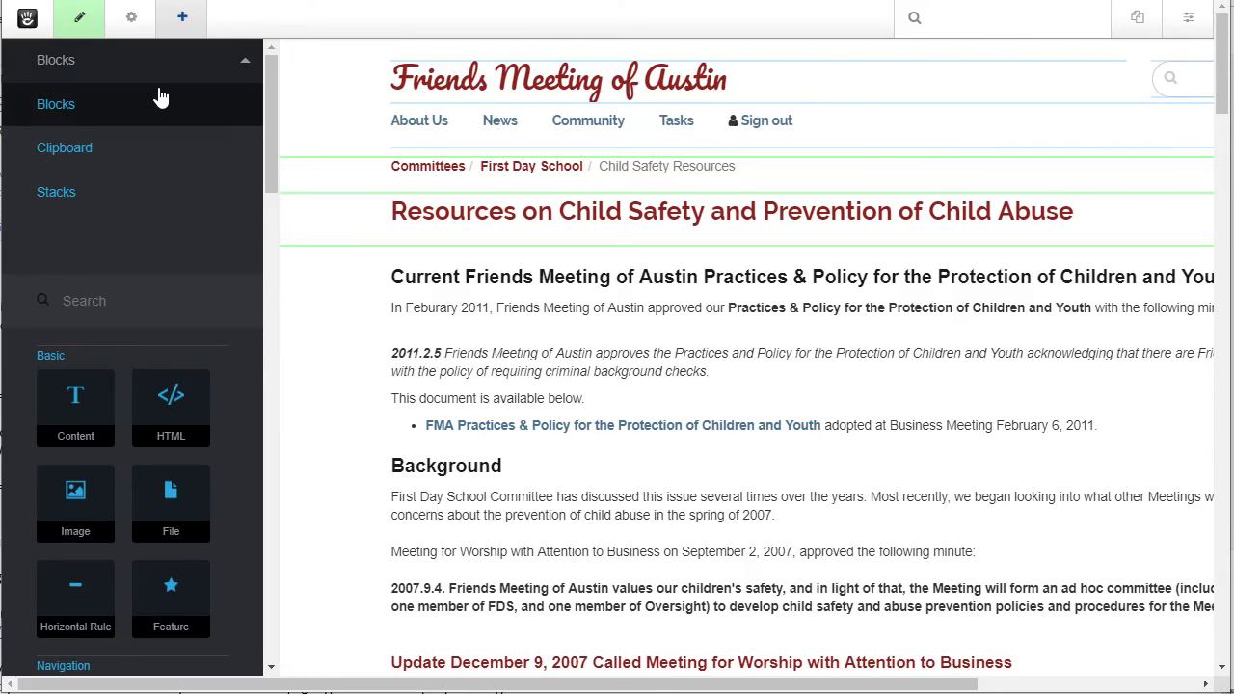
click(116, 193)
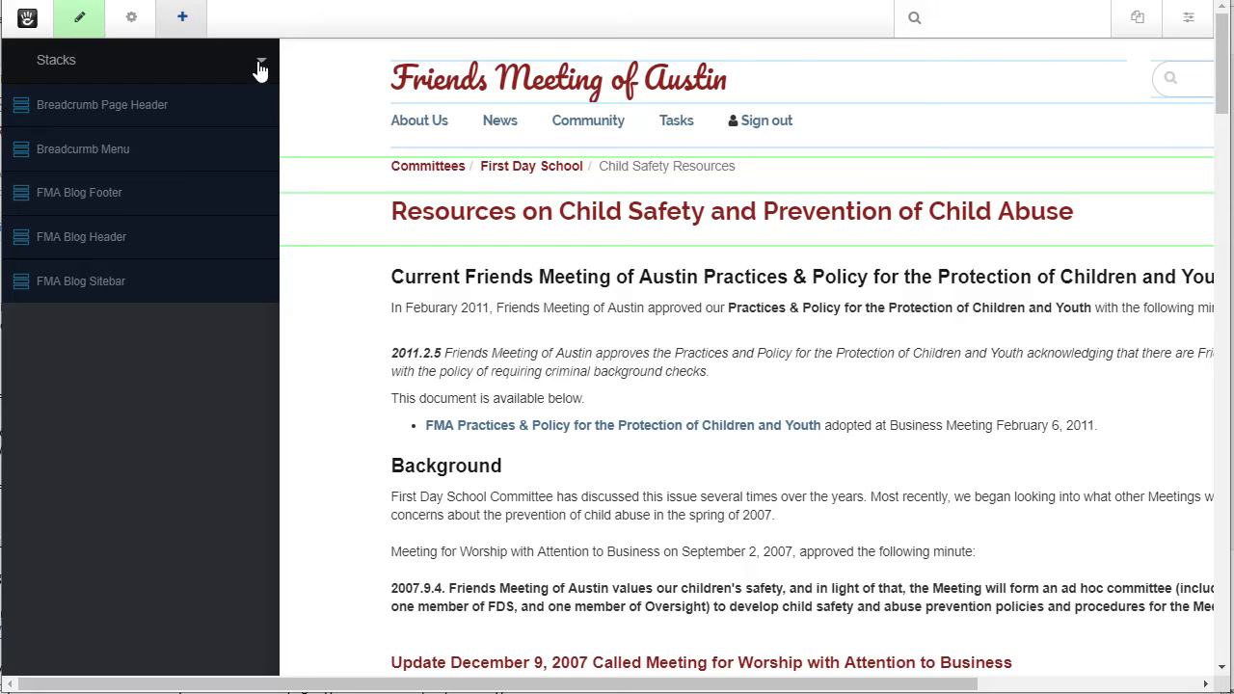
click(190, 29)
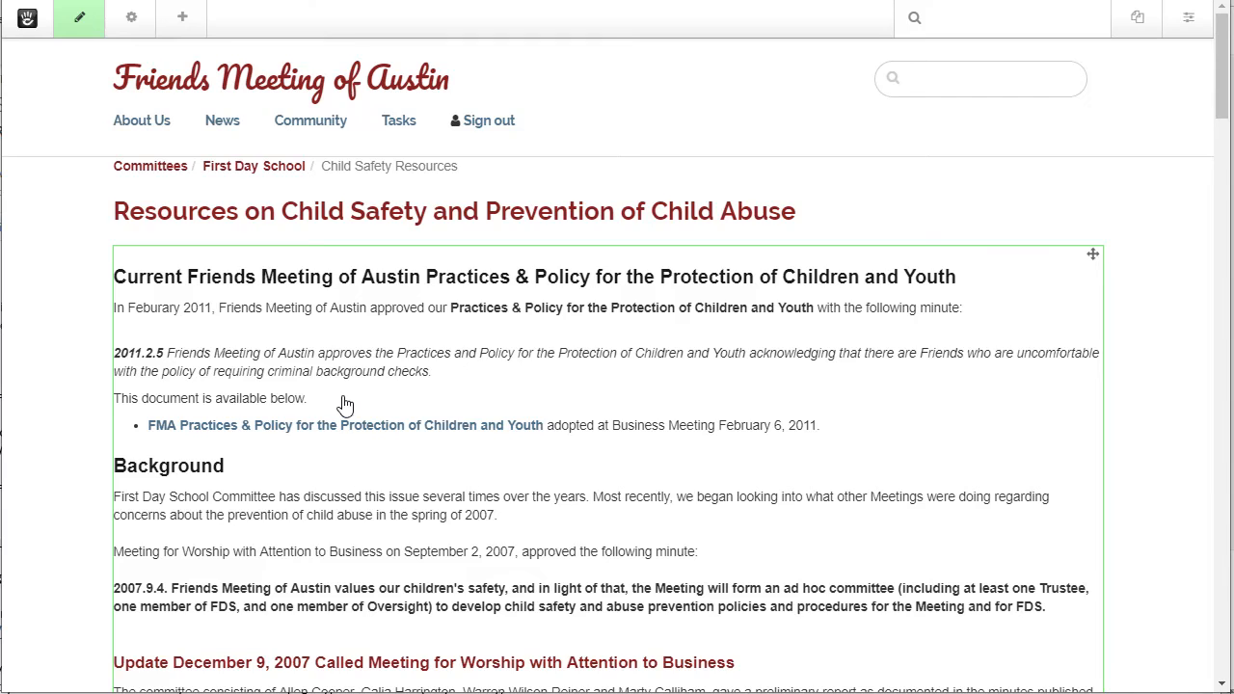
scroll(344, 403, down, 5)
scroll(345, 395, up, 4)
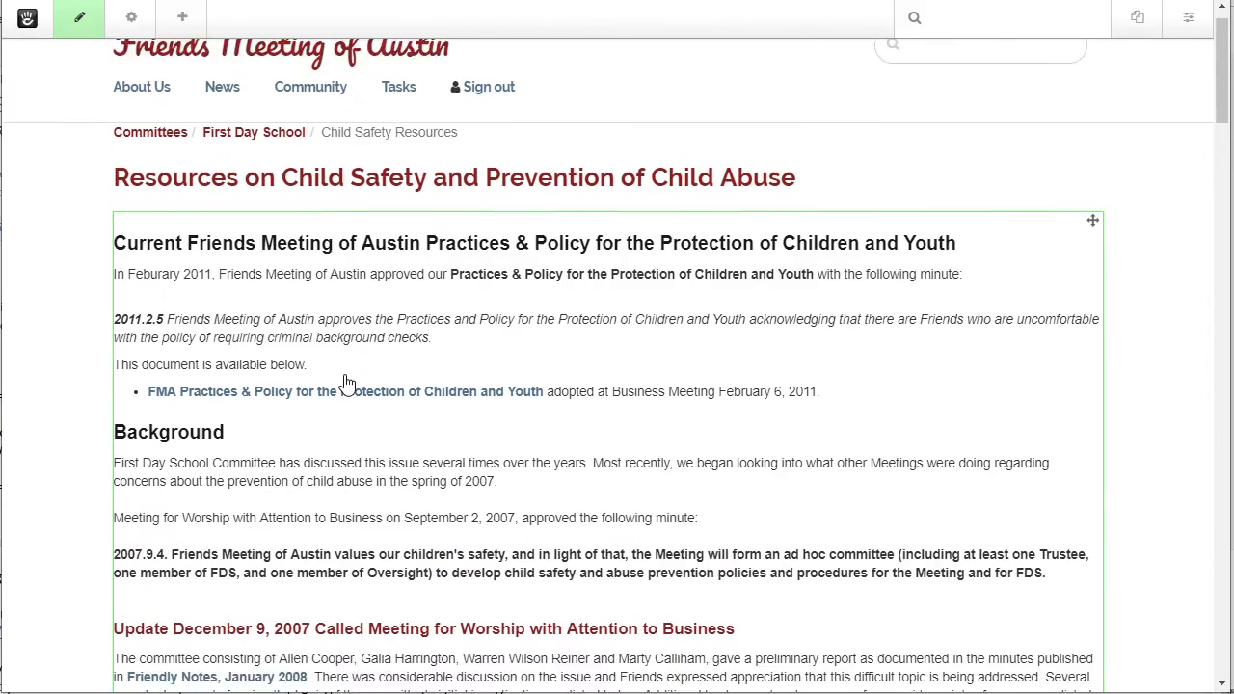
scroll(344, 384, up, 1)
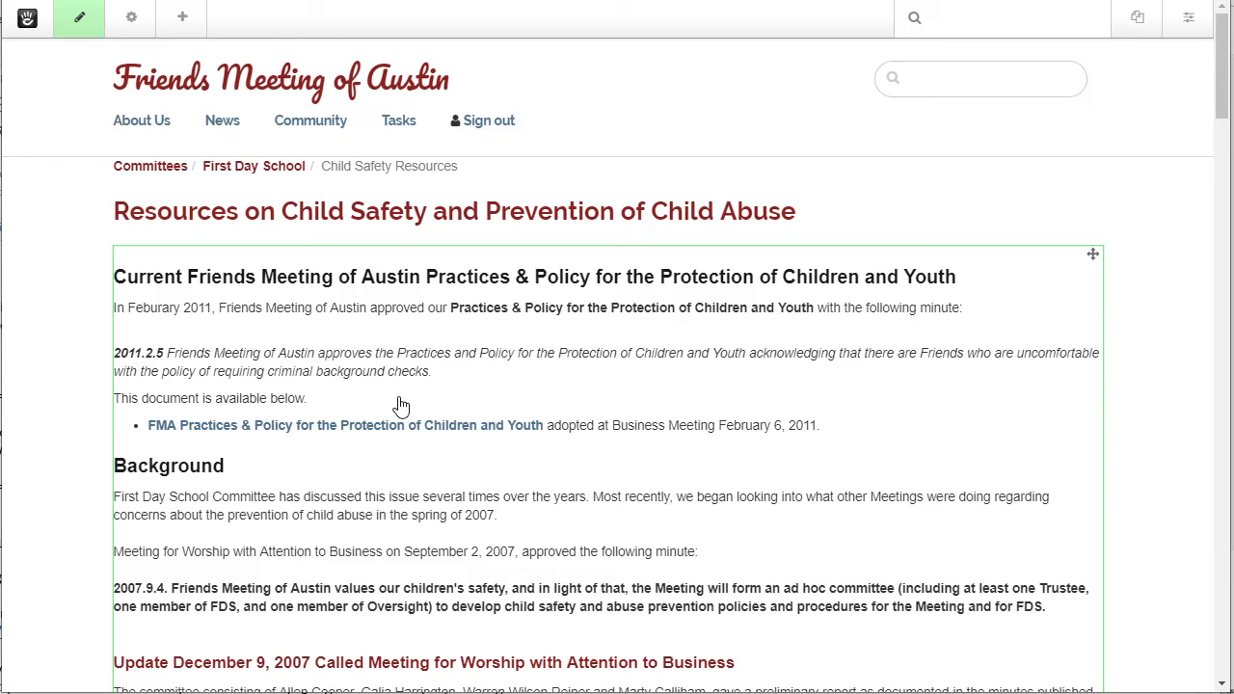
scroll(403, 408, down, 3)
scroll(406, 413, up, 3)
scroll(402, 424, down, 3)
scroll(402, 393, up, 3)
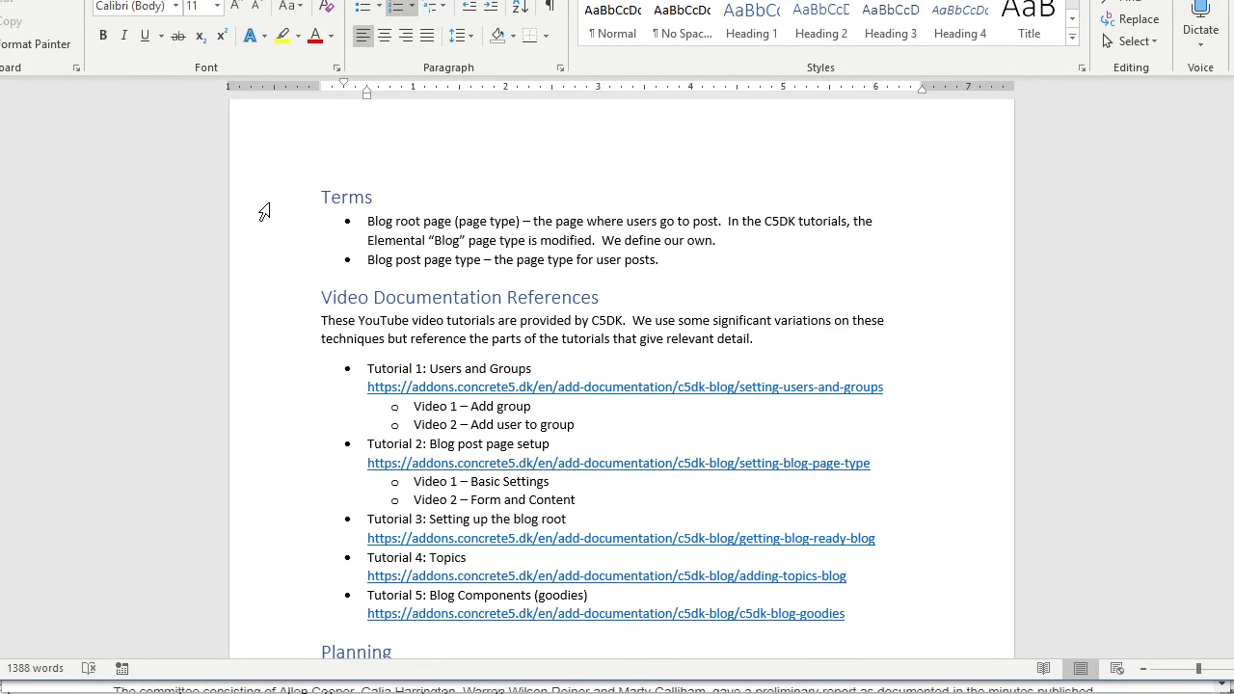
In the Word document, copy everything from the Terms heading through the Tutorial 5 link, then switch back to the web page.
drag(269, 208, 274, 329)
drag(301, 592, 301, 622)
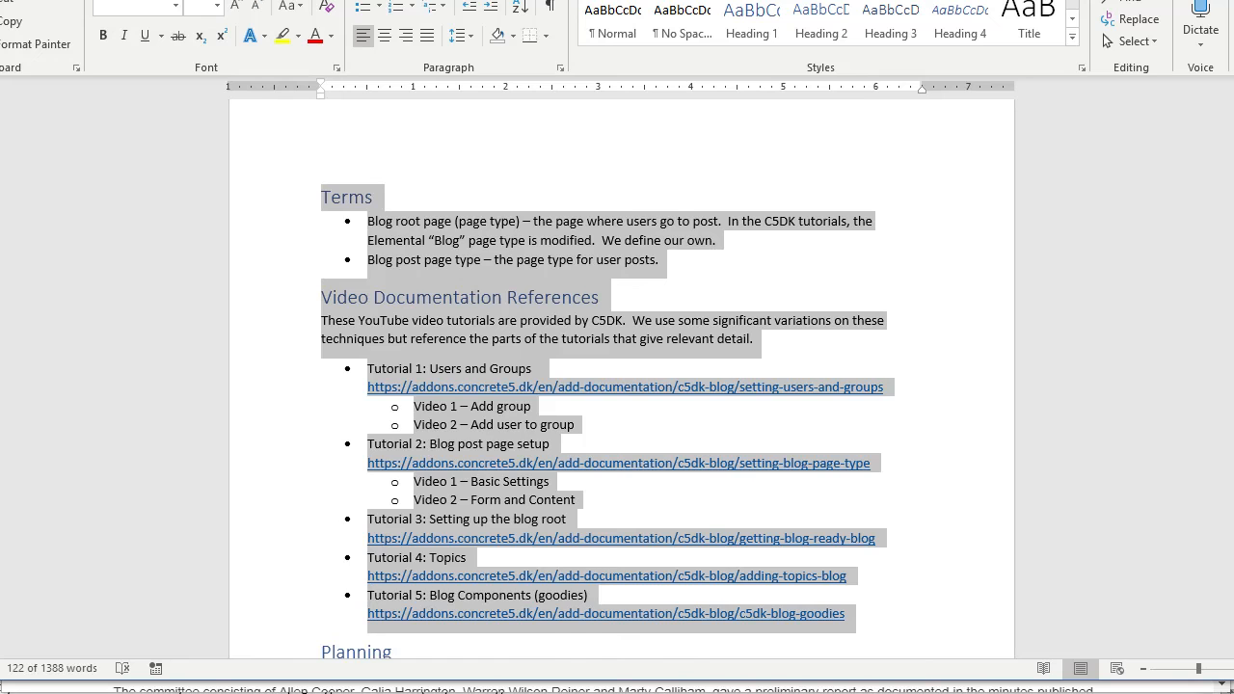
key(alt+Tab)
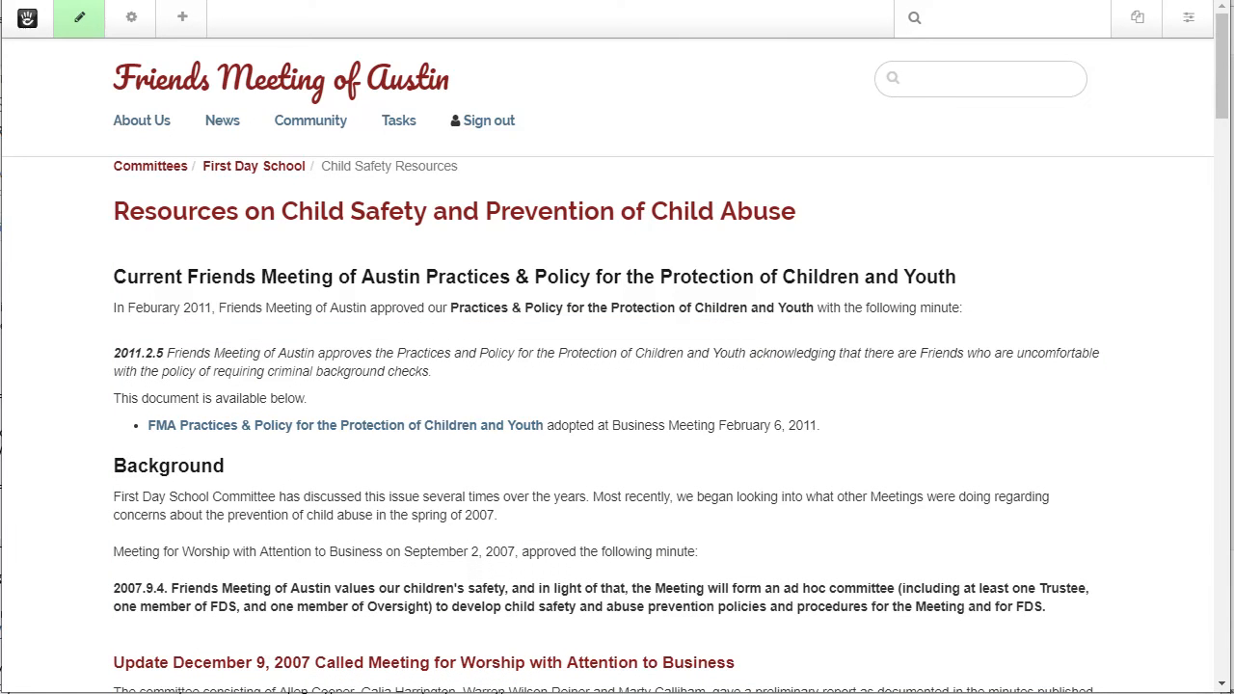
Open Notepad, paste the copied Word text as plain text, and close the file without saving.
key(super)
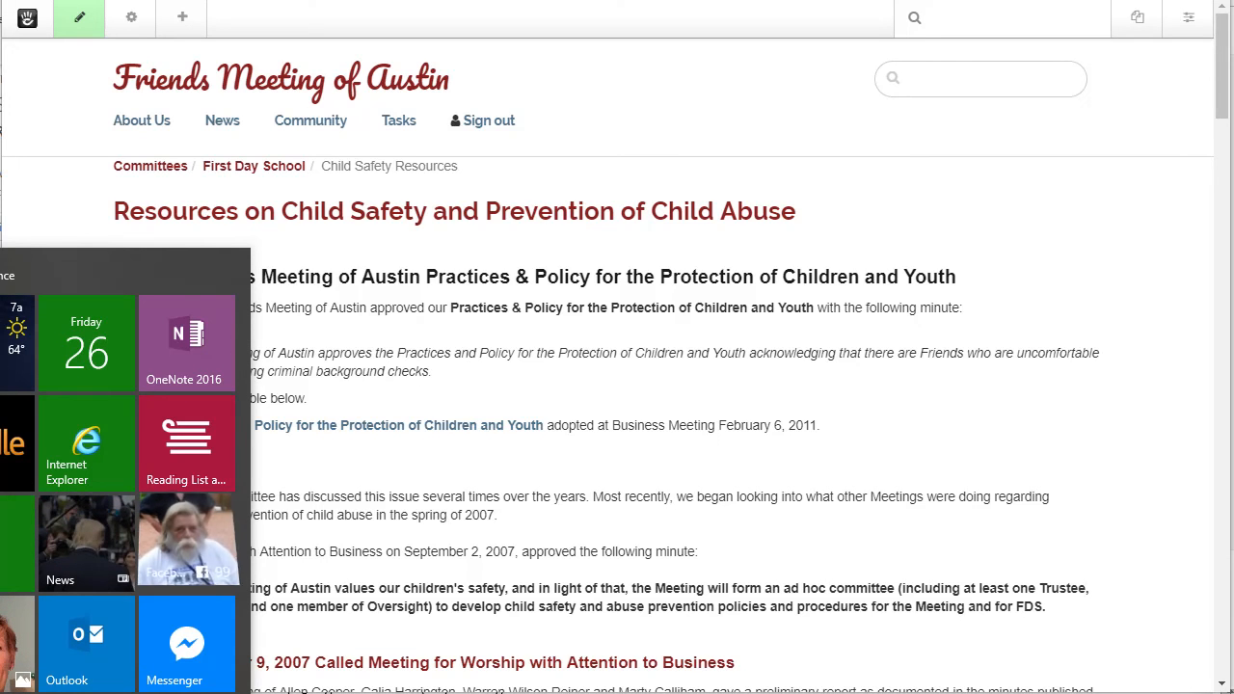
text(m)
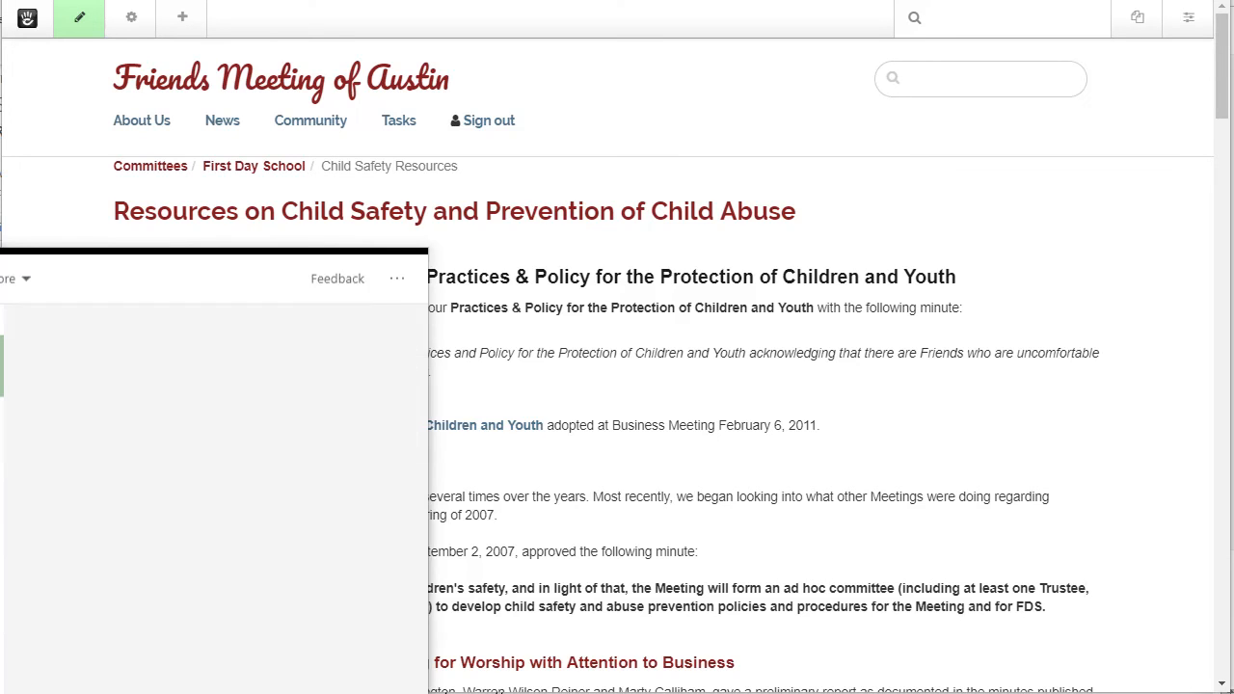
key(BackSpace)
text(n)
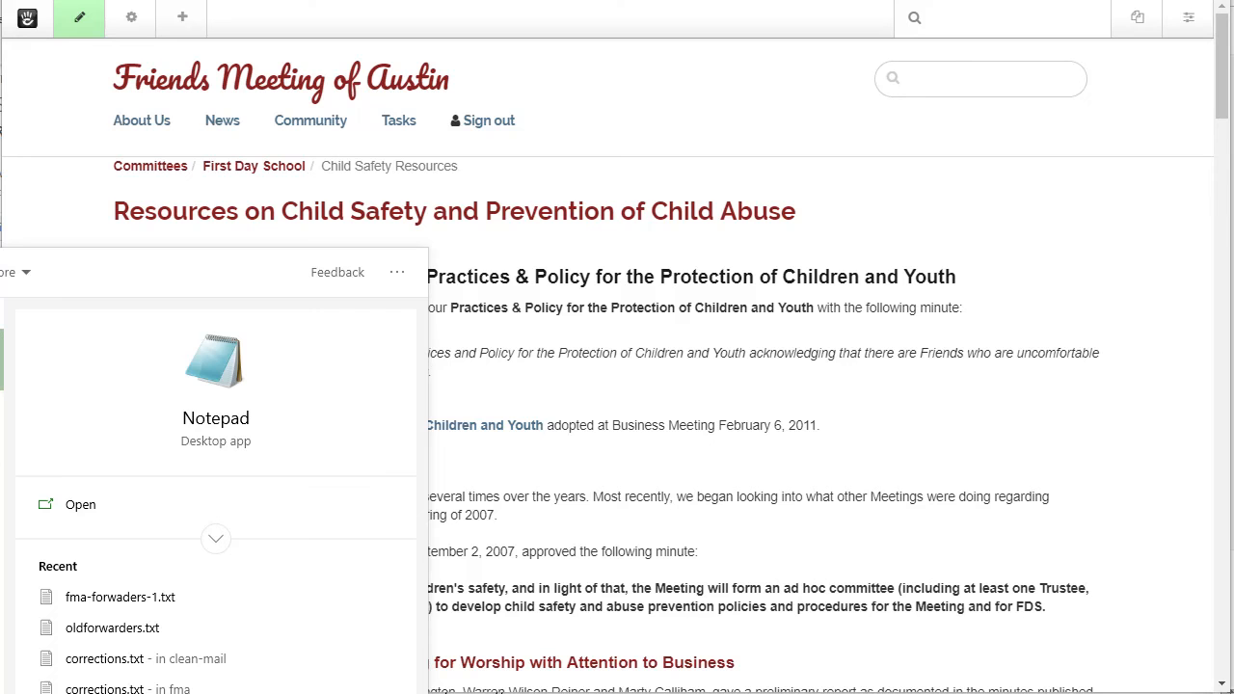
key(Return)
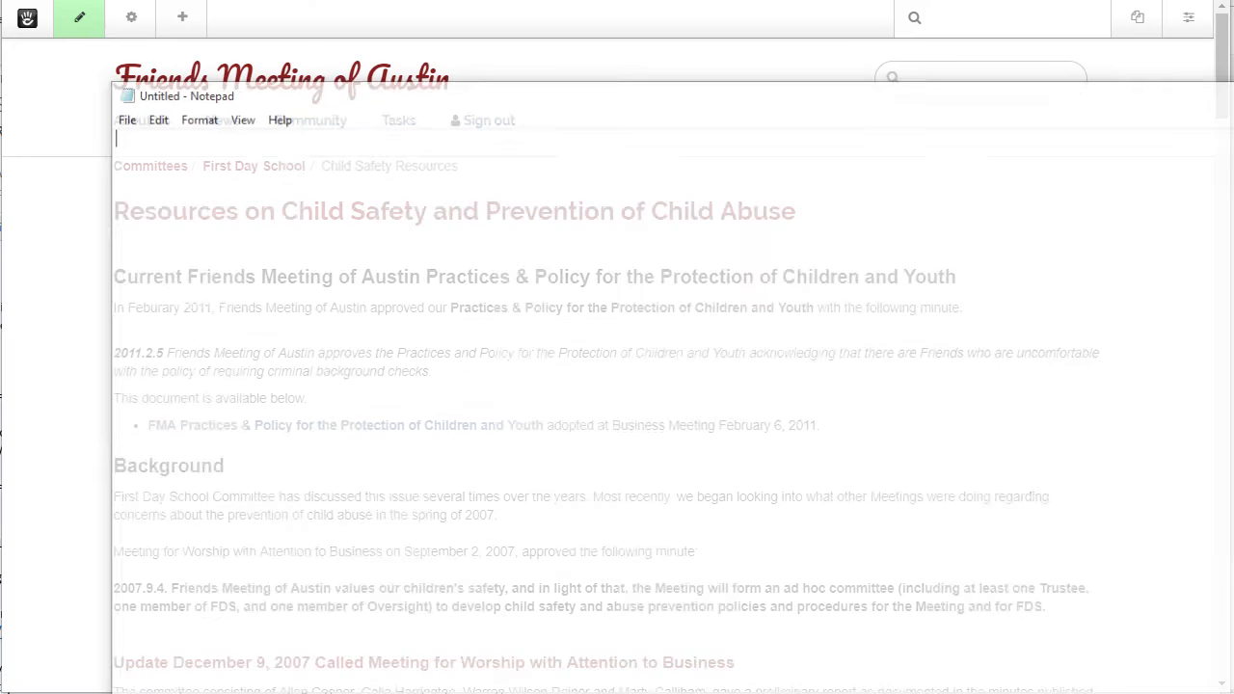
key(ctrl+v)
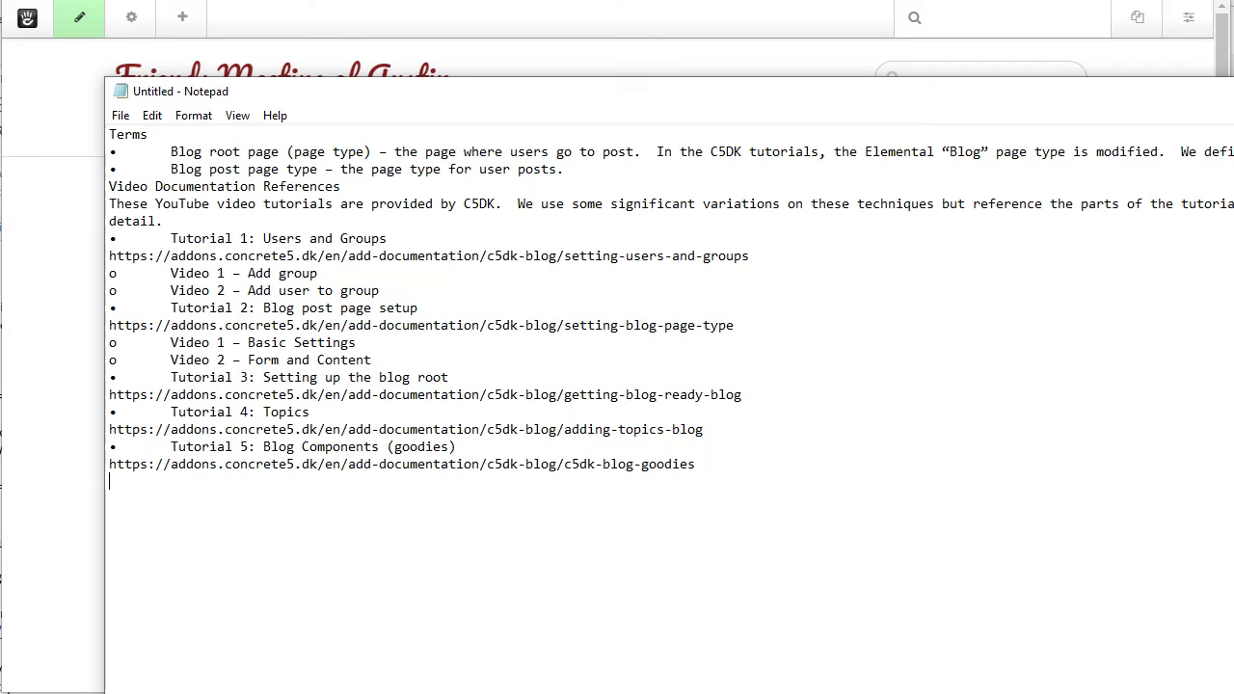
key(alt+F4)
click(563, 318)
Review the page layout from the breadcrumb and title down through the child safety resource sections.
scroll(610, 321, down, 4)
scroll(610, 321, up, 4)
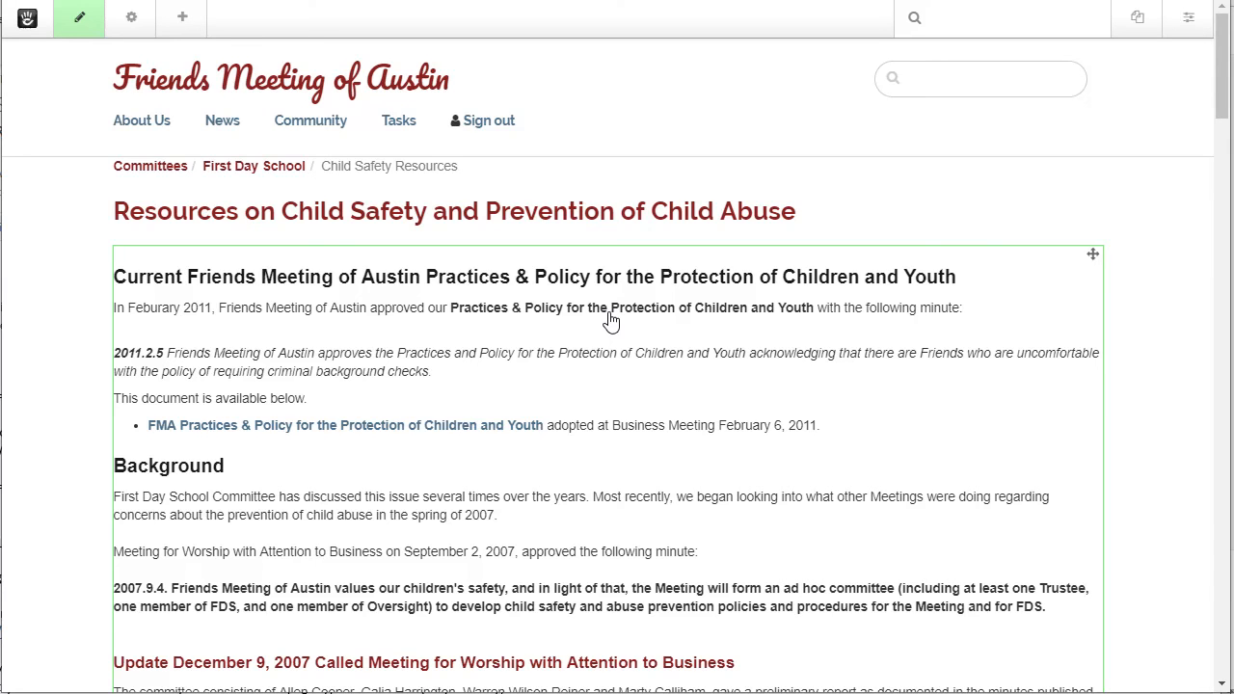
scroll(610, 321, down, 3)
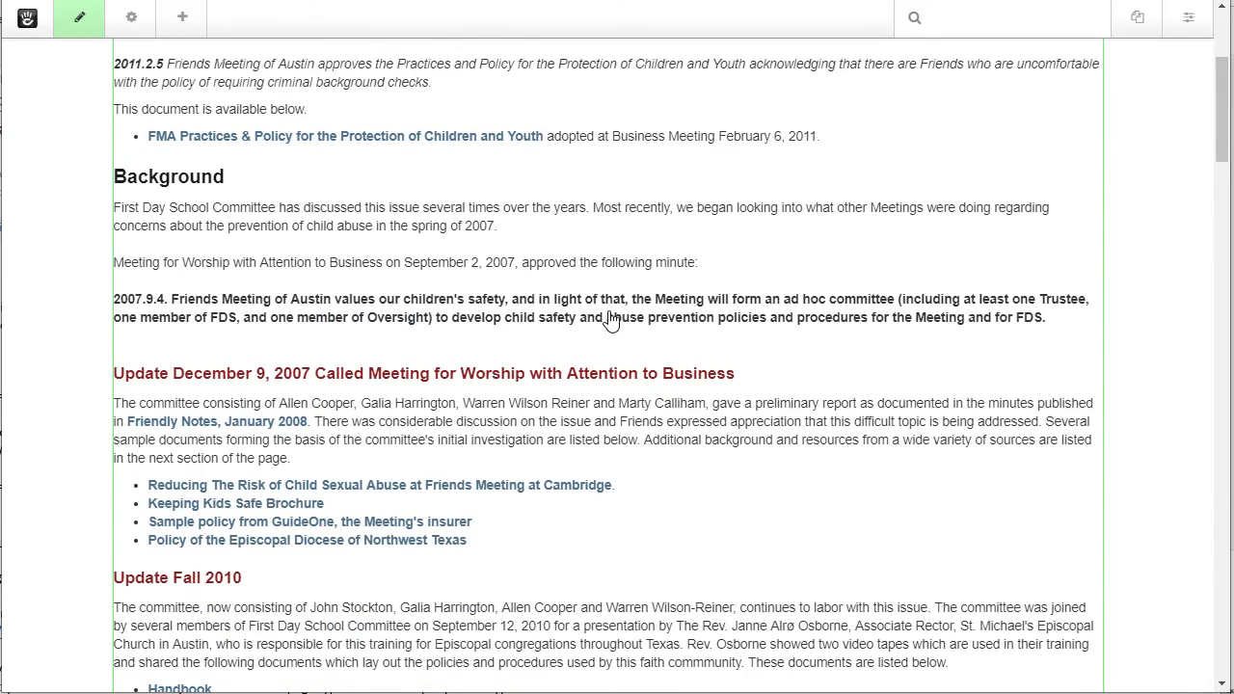
scroll(610, 321, up, 2)
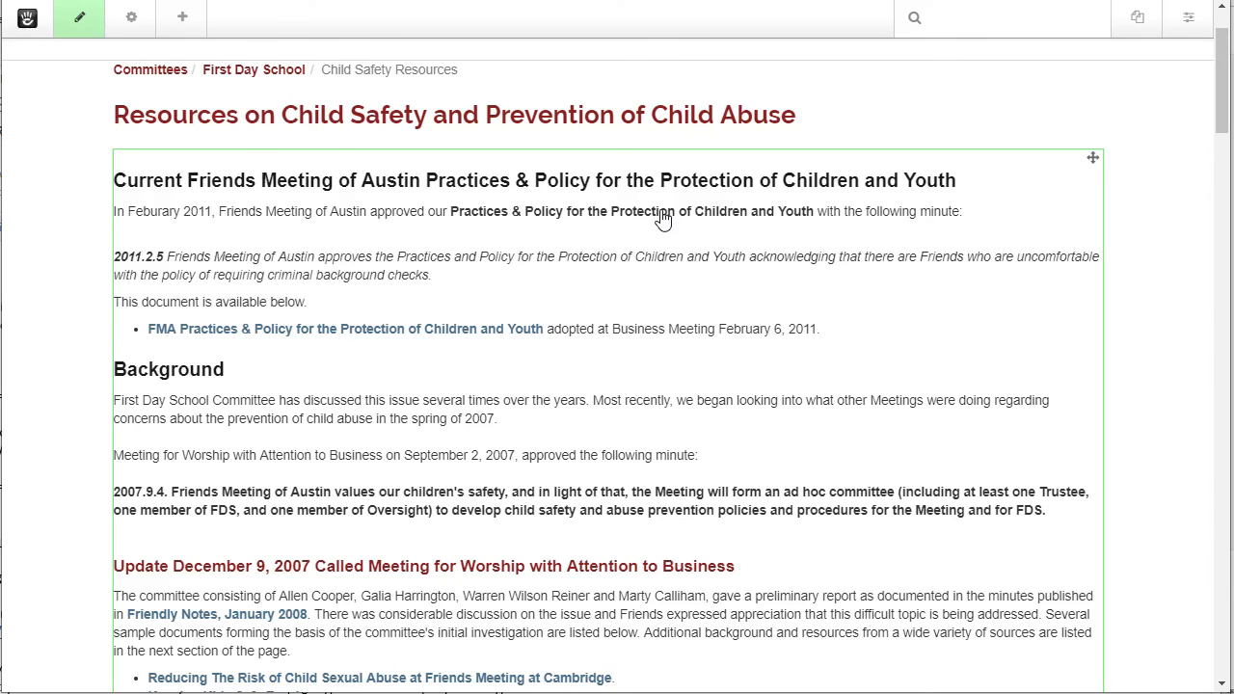
scroll(514, 173, up, 2)
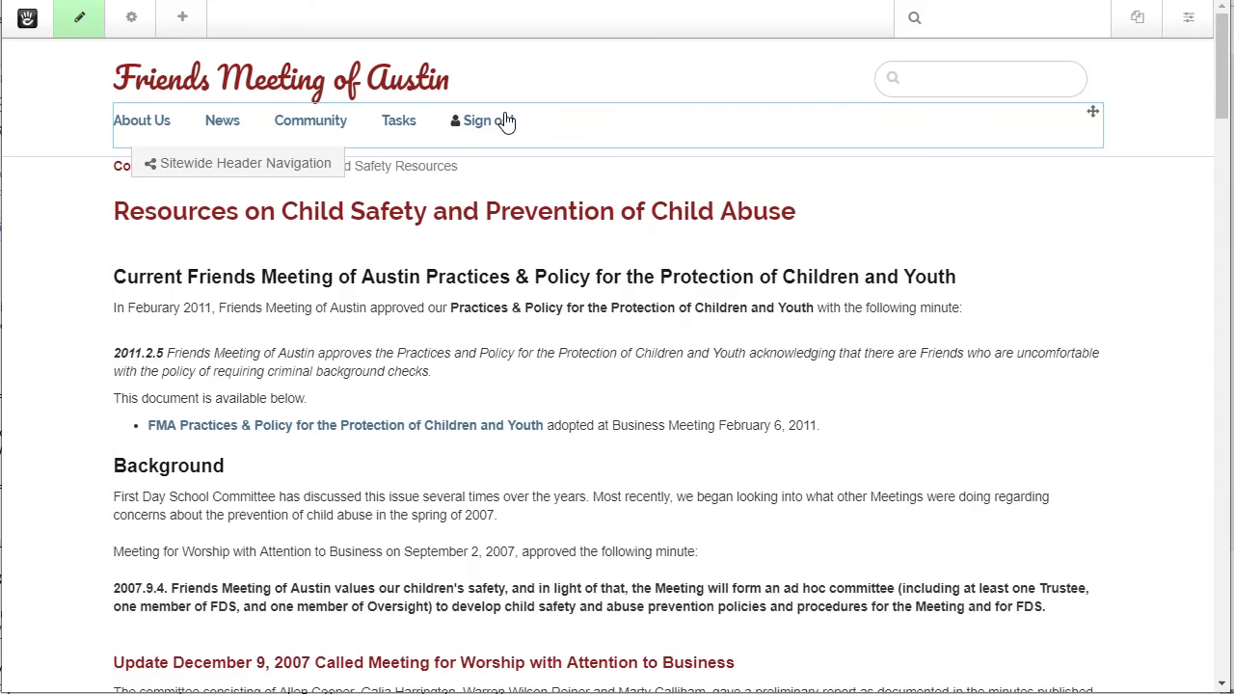
scroll(506, 120, down, 8)
scroll(506, 118, down, 4)
scroll(506, 117, up, 4)
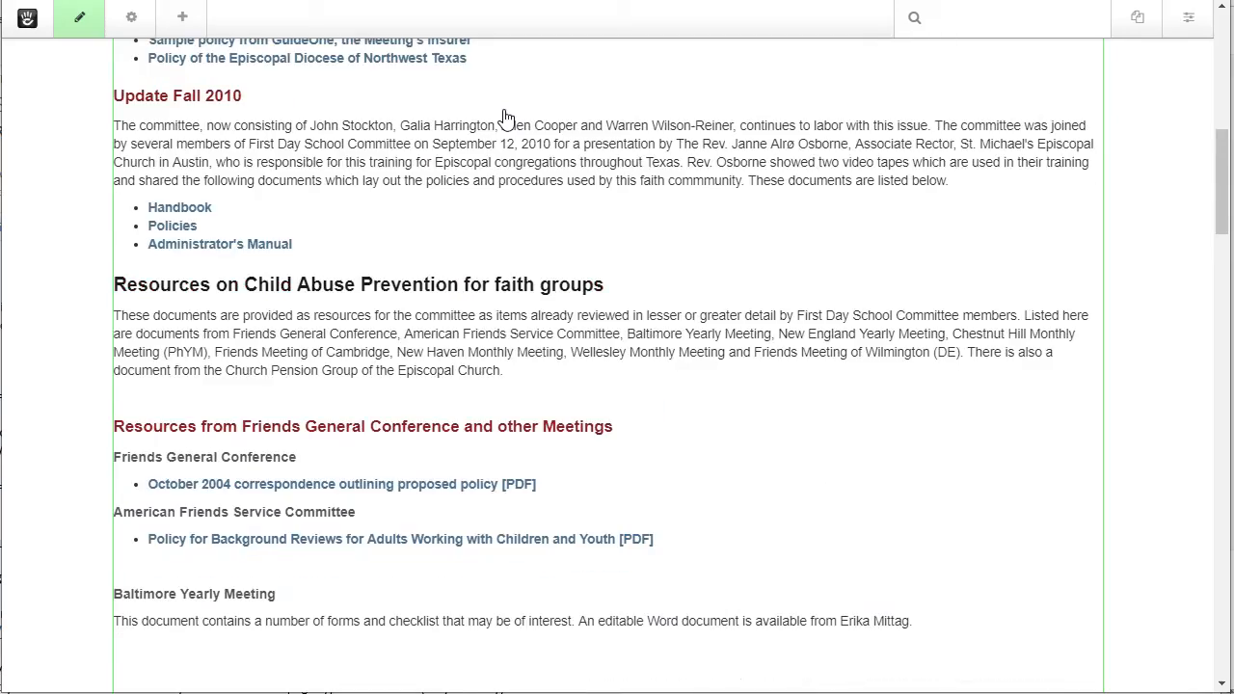
scroll(506, 117, up, 8)
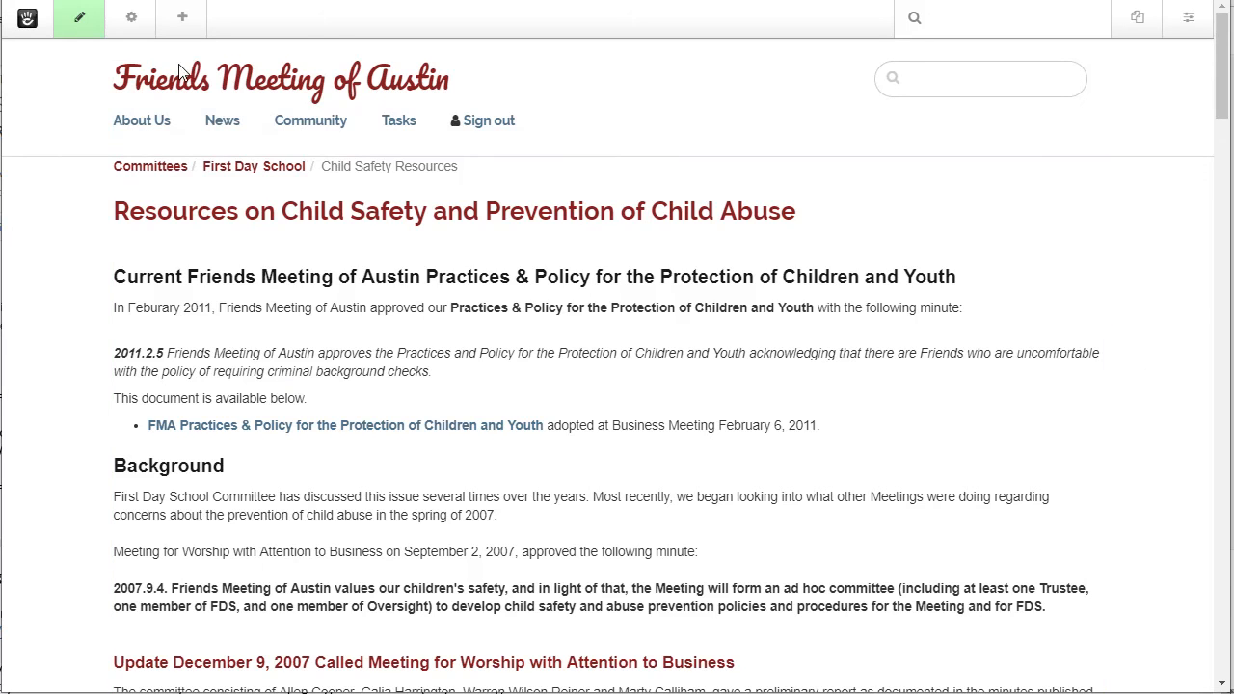
View the full list of page types available for new pages, leaving without creating a page.
click(1138, 21)
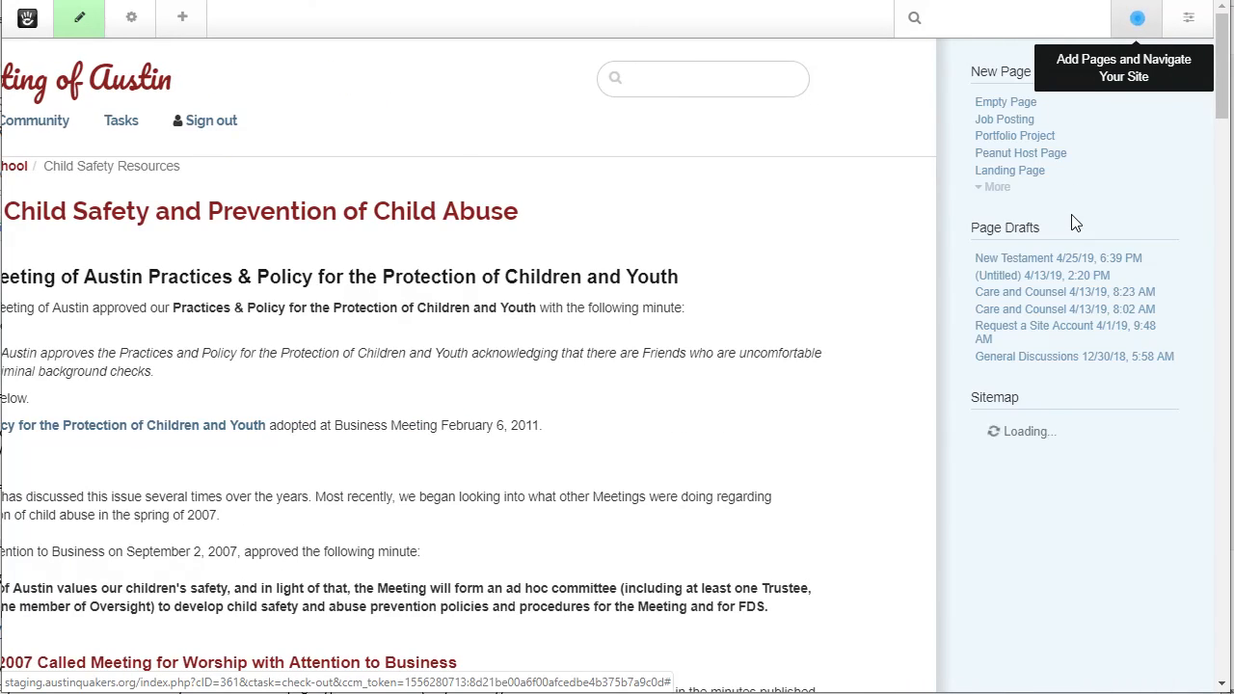
click(997, 188)
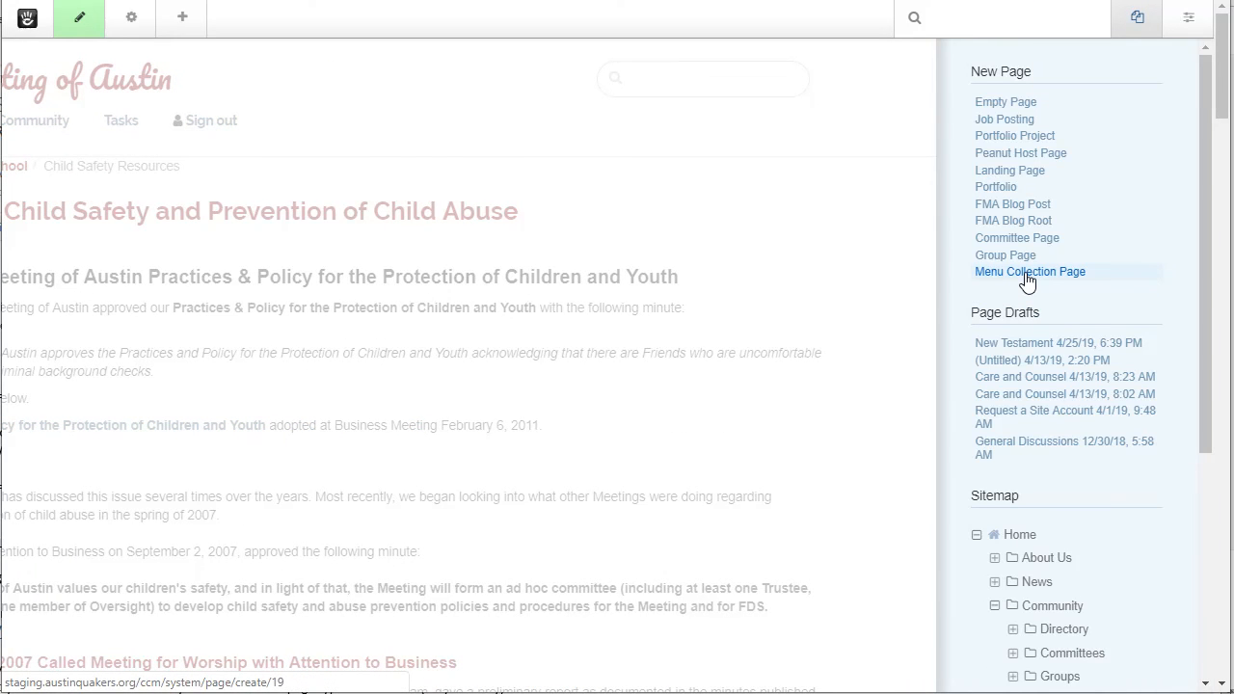
click(1139, 21)
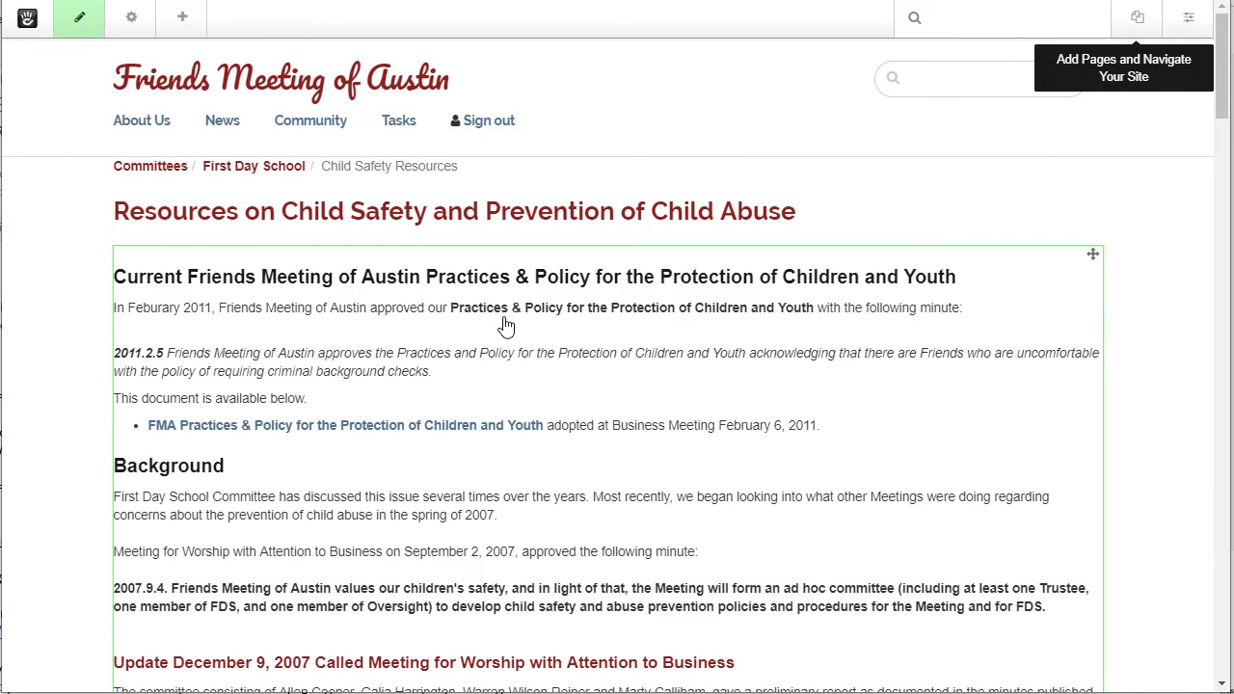
Publish the child safety page's changes without a version comment and look over the published page.
scroll(502, 336, down, 3)
scroll(502, 337, up, 3)
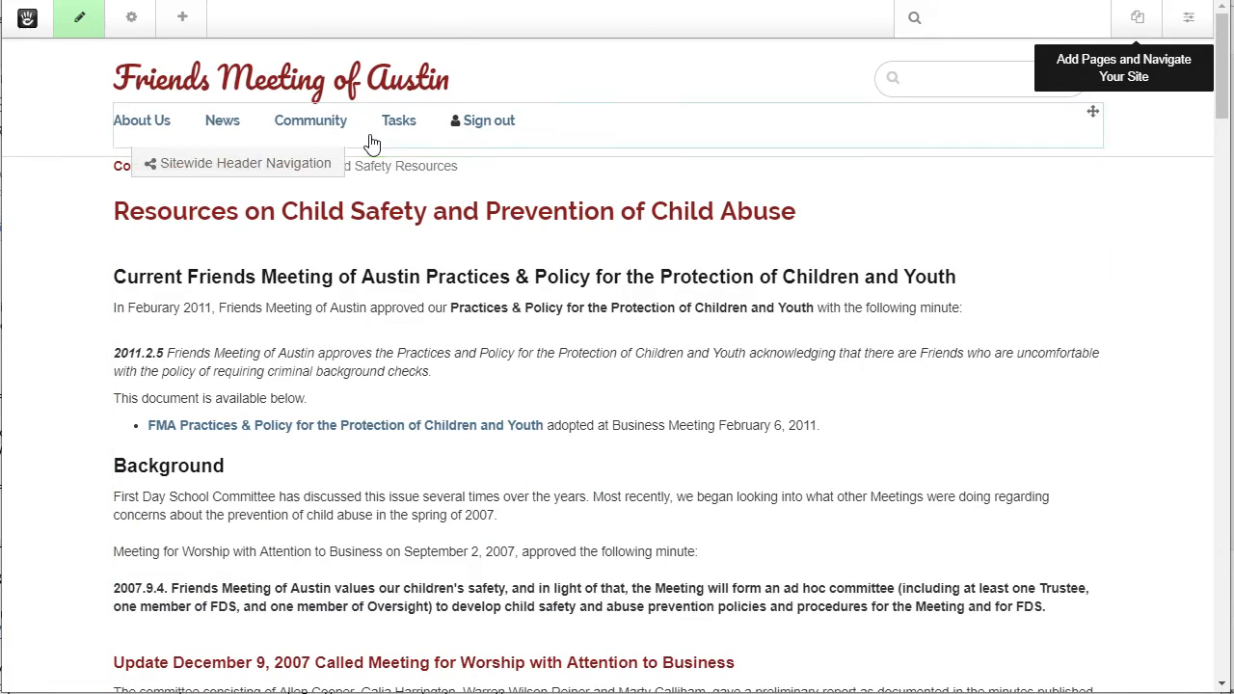
click(87, 21)
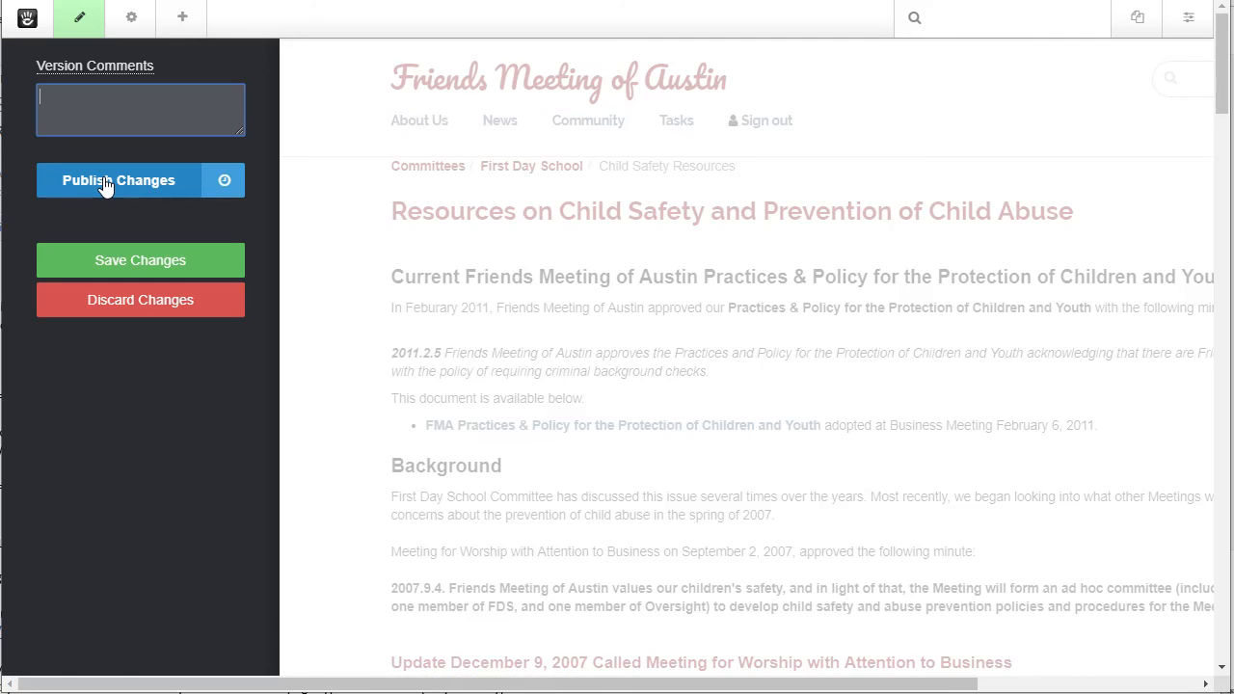
click(106, 183)
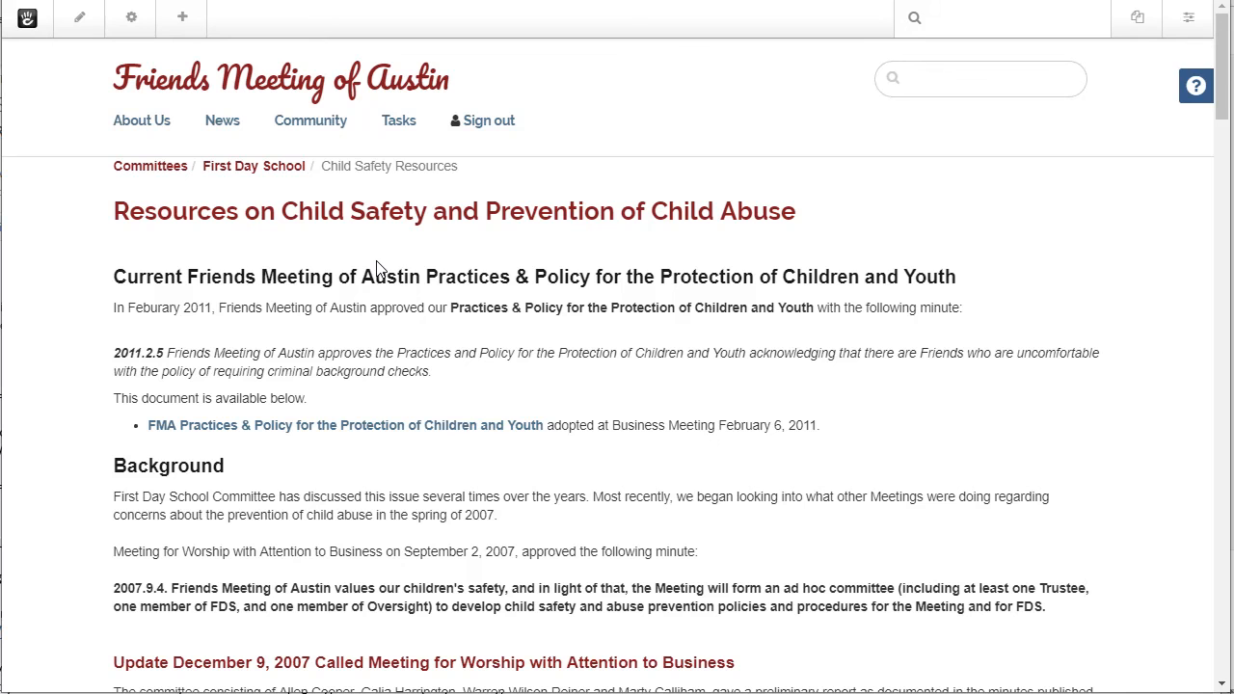
scroll(384, 222, down, 3)
scroll(388, 202, up, 3)
scroll(390, 193, down, 3)
scroll(391, 190, up, 3)
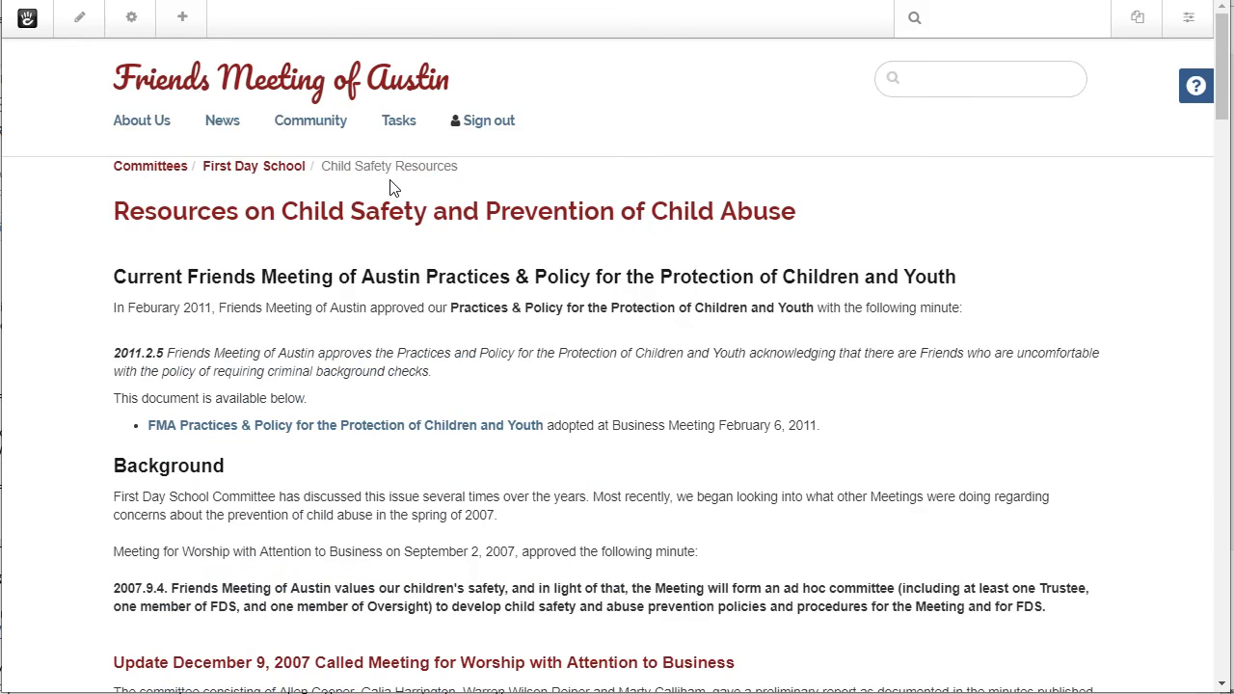